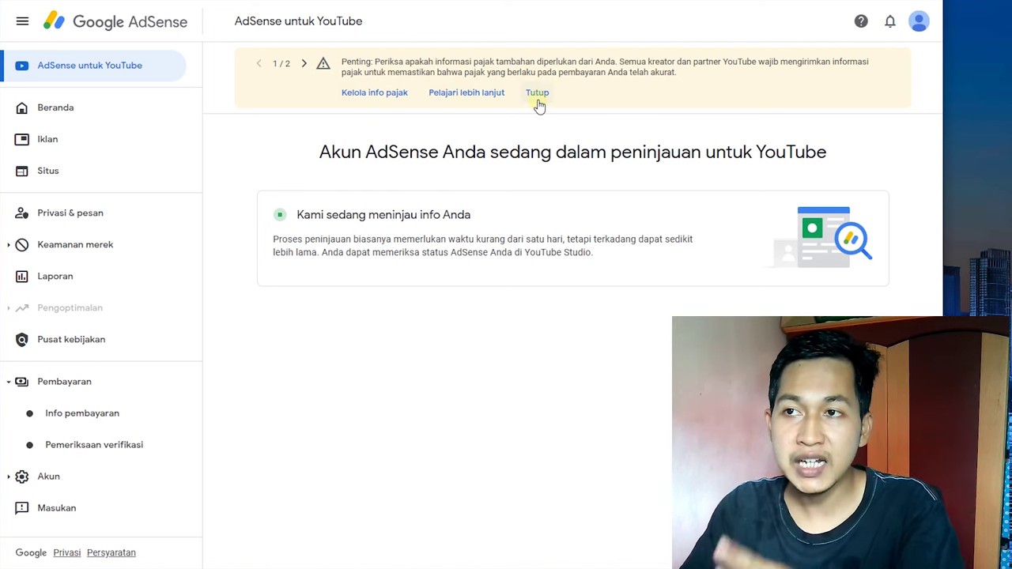
Step: Go from Info pembayaran settings to the Kelola info pajak page for US tax info
click(117, 414)
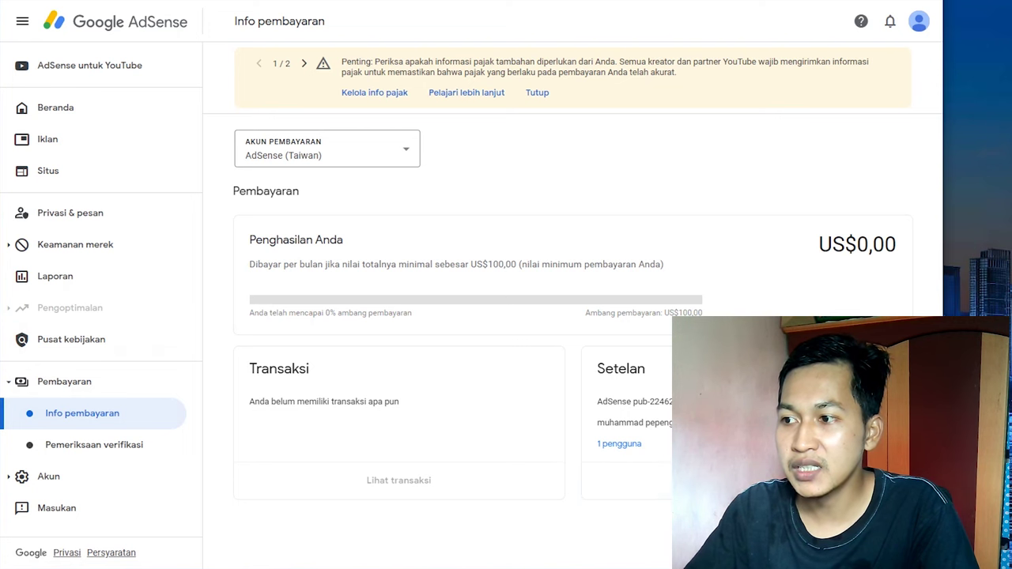
click(747, 480)
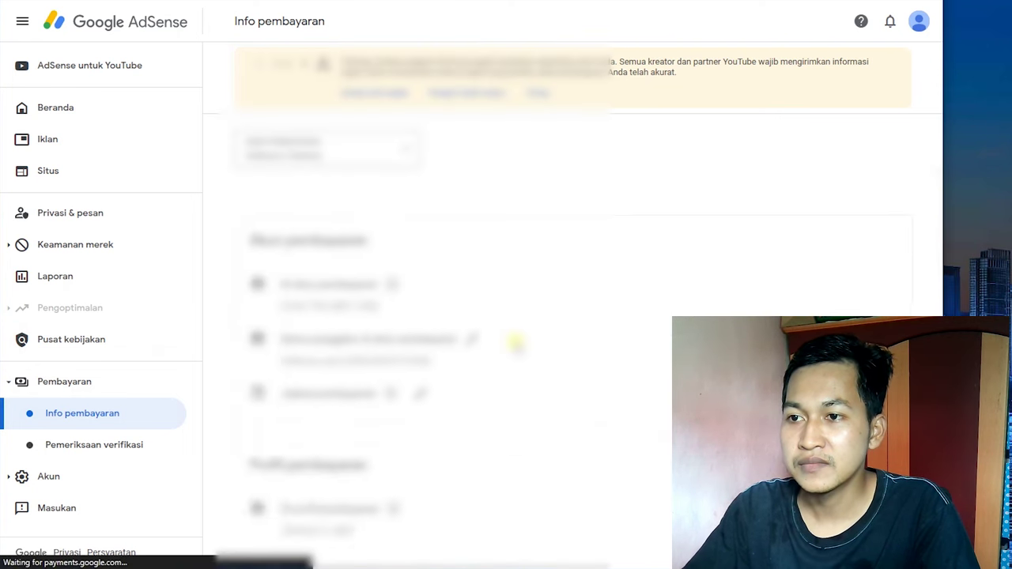
scroll(518, 345, down, 3)
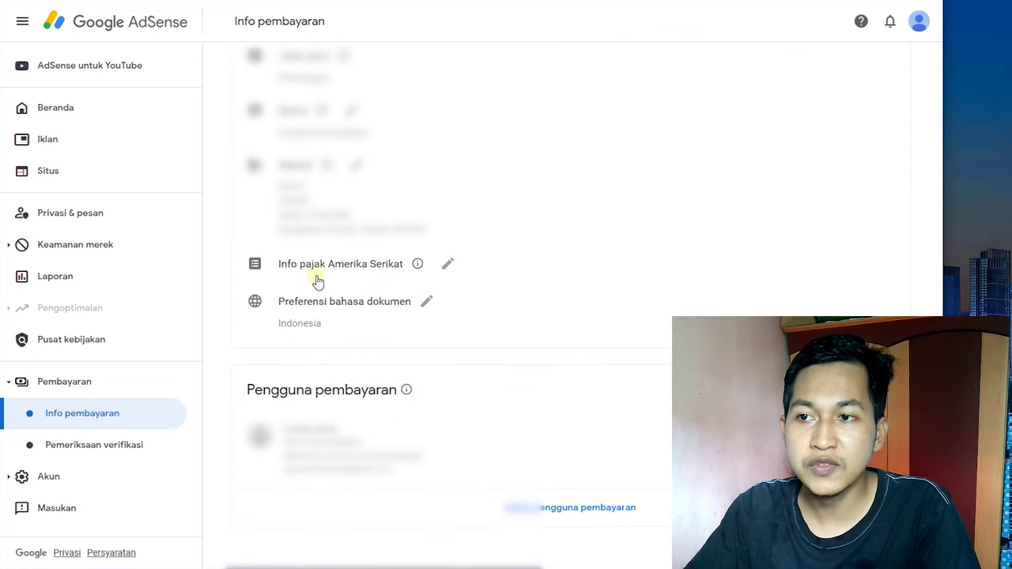
click(447, 266)
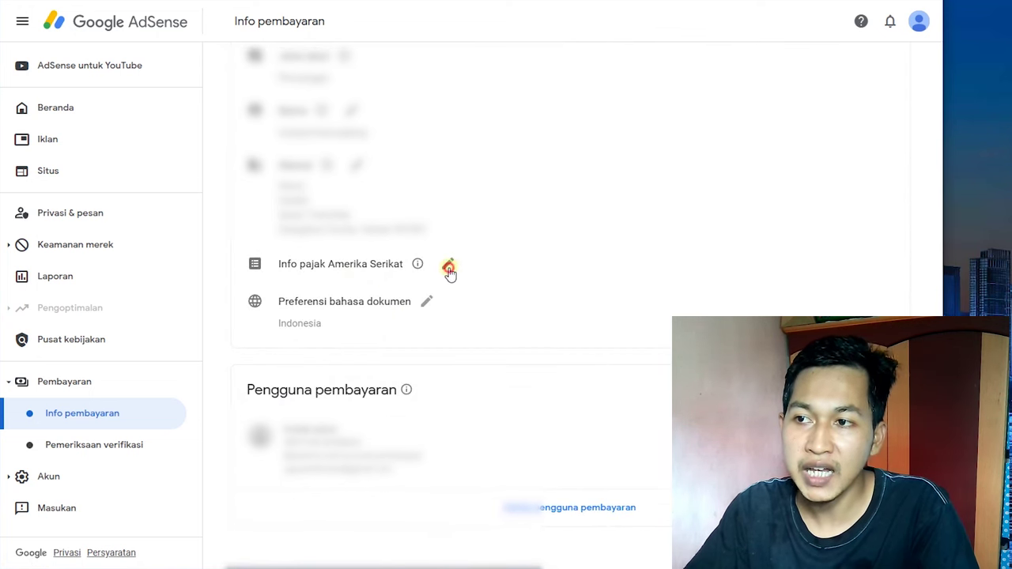
click(318, 286)
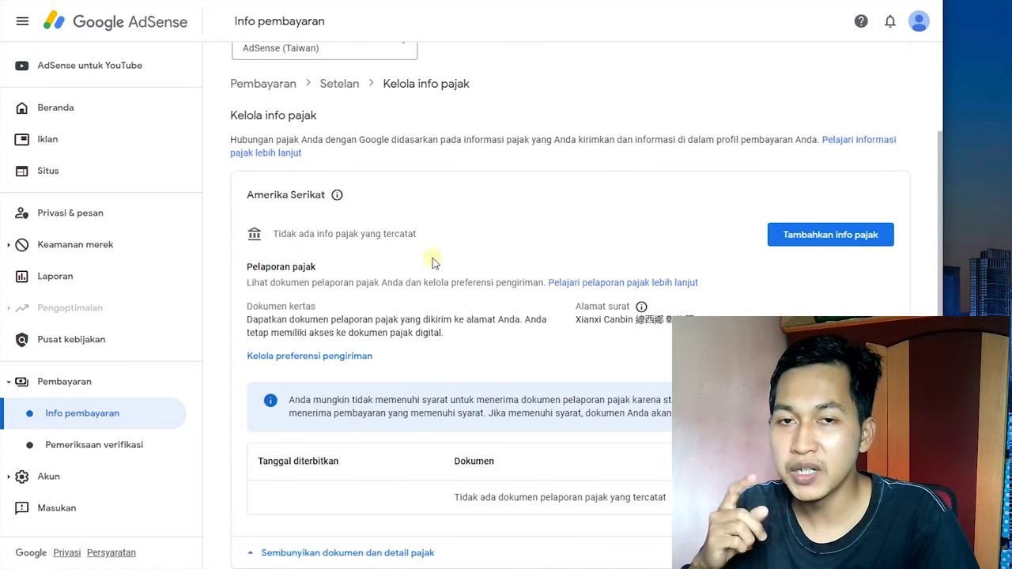
scroll(432, 258, up, 2)
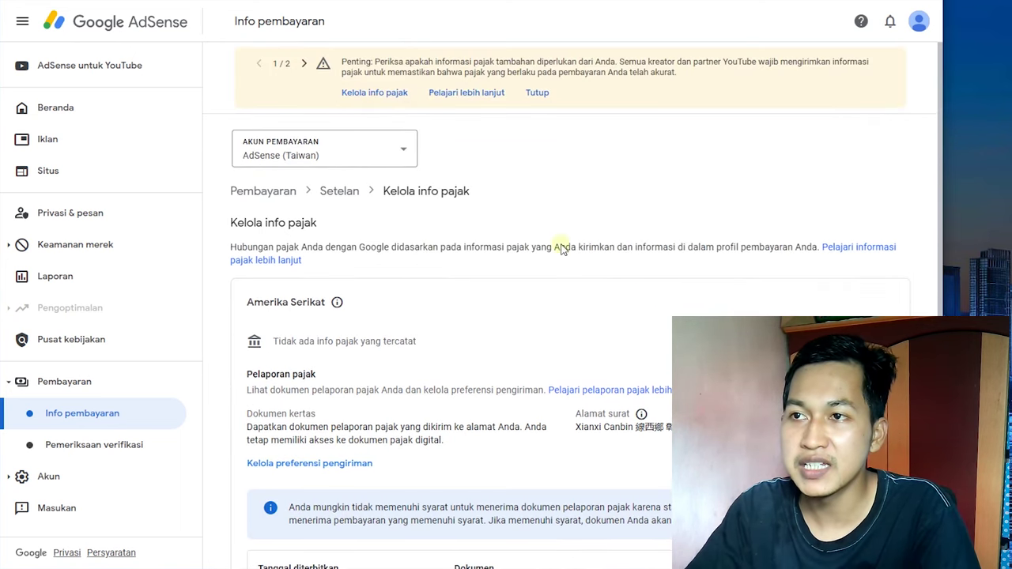
click(368, 94)
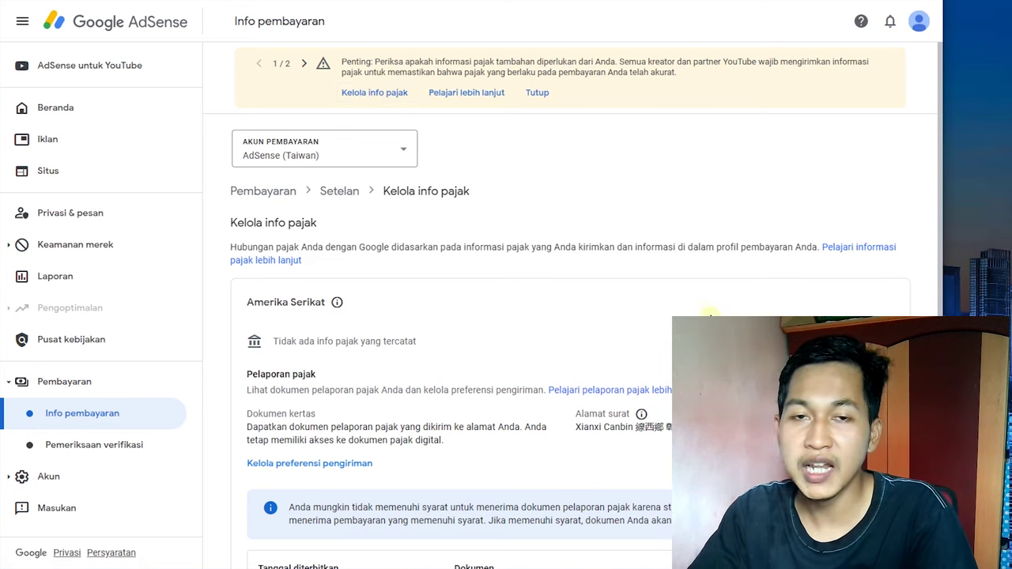
scroll(794, 300, down, 1)
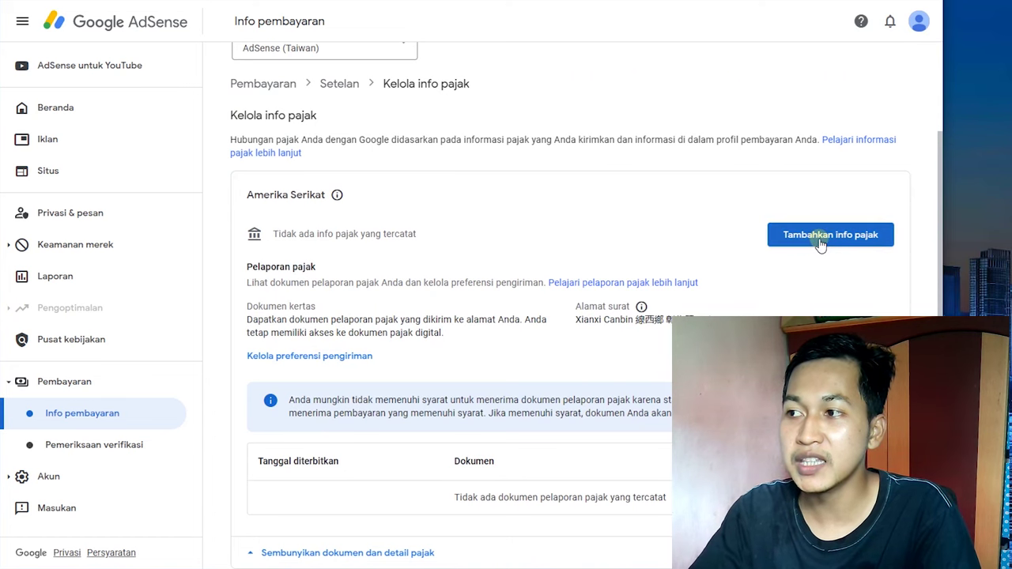
Step: Start adding US tax info and choose the Perorangan account type
click(822, 242)
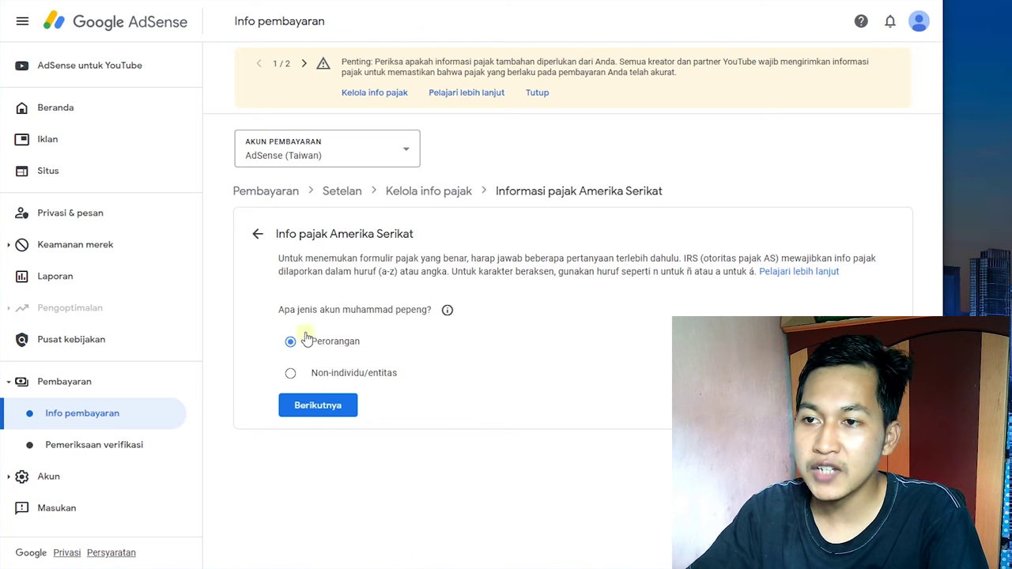
drag(279, 309, 434, 309)
click(460, 365)
click(292, 372)
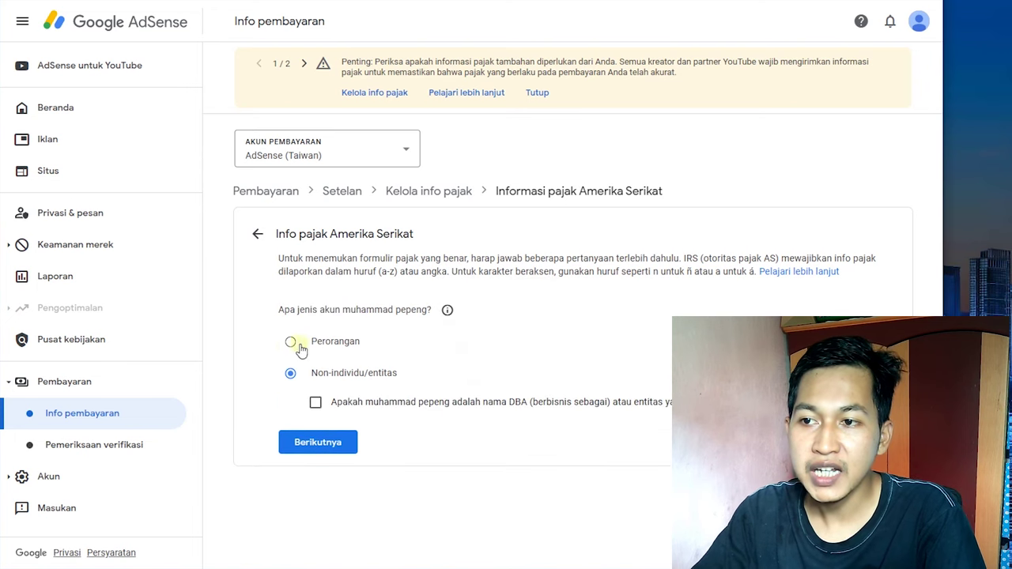
click(292, 342)
click(319, 415)
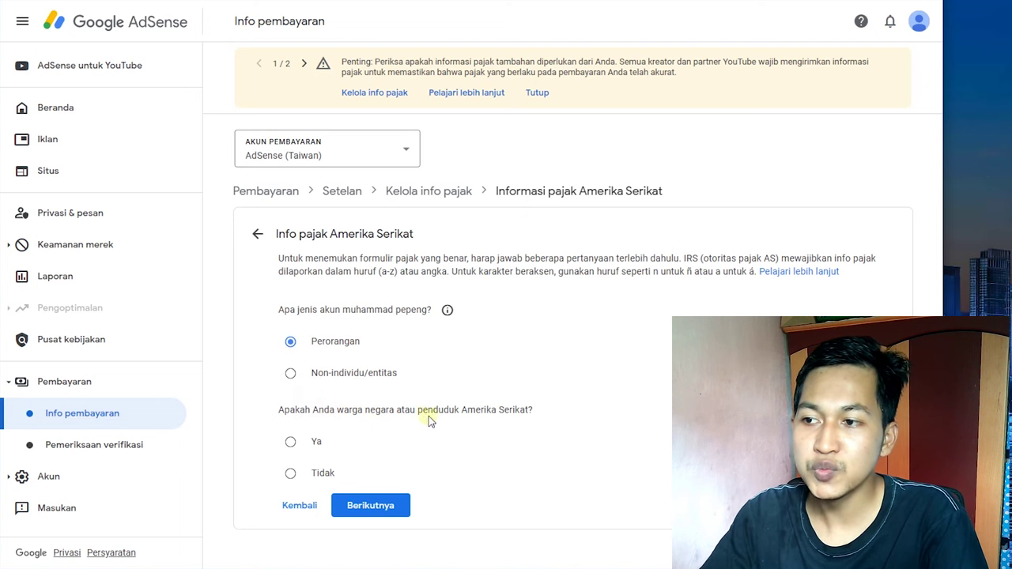
Step: Answer Tidak to being a US citizen or resident and select the W-8BEN form
click(298, 473)
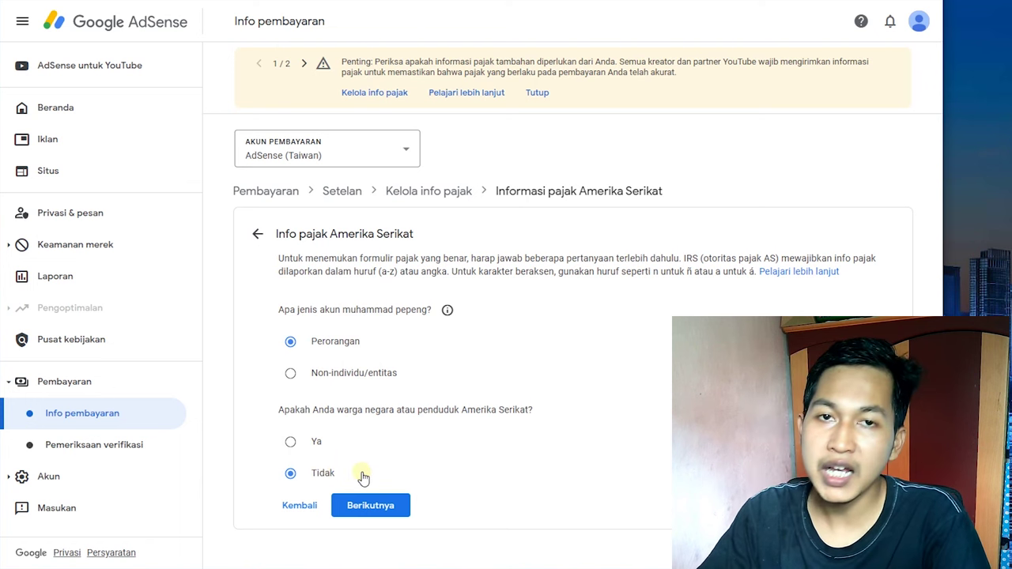
click(371, 513)
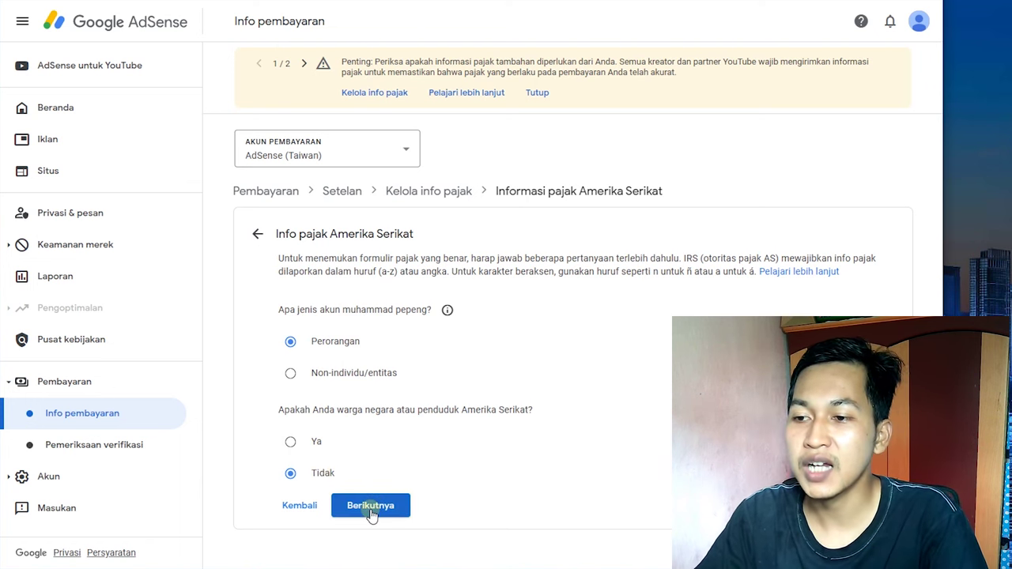
scroll(553, 459, down, 1)
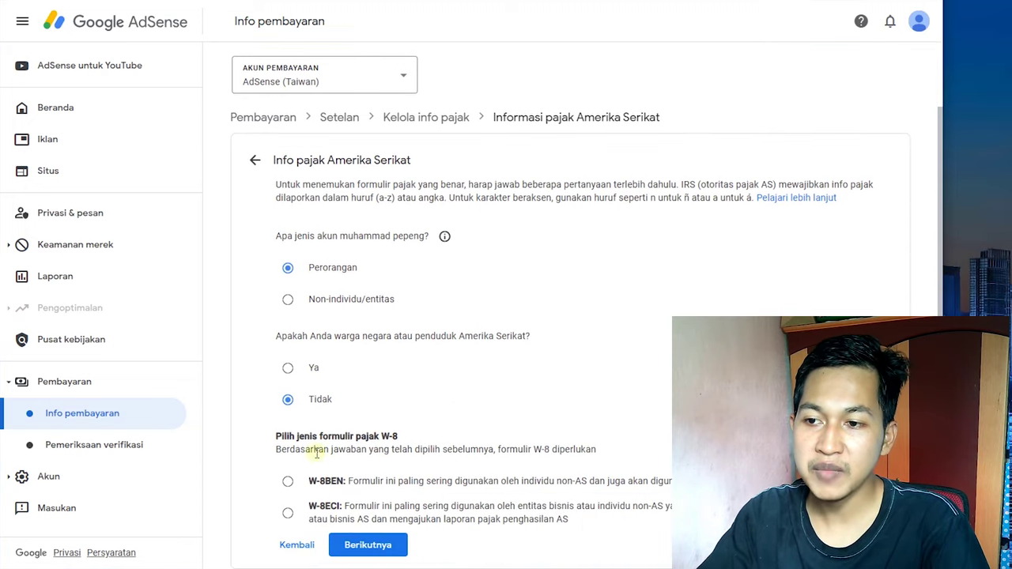
click(287, 483)
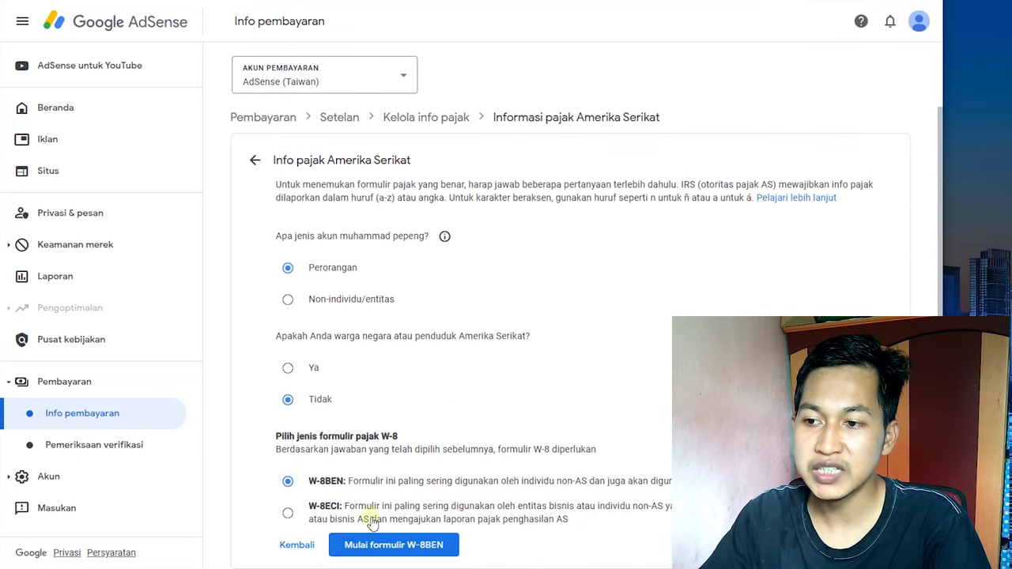
click(405, 552)
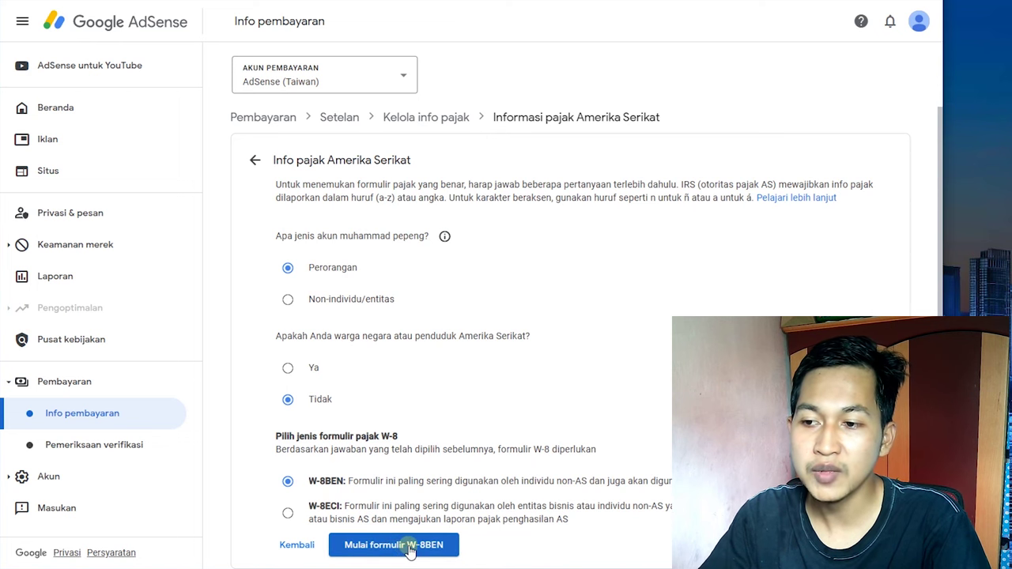
click(418, 552)
Step: Begin the W-8BEN form and set the citizenship country to Indonesia
click(424, 553)
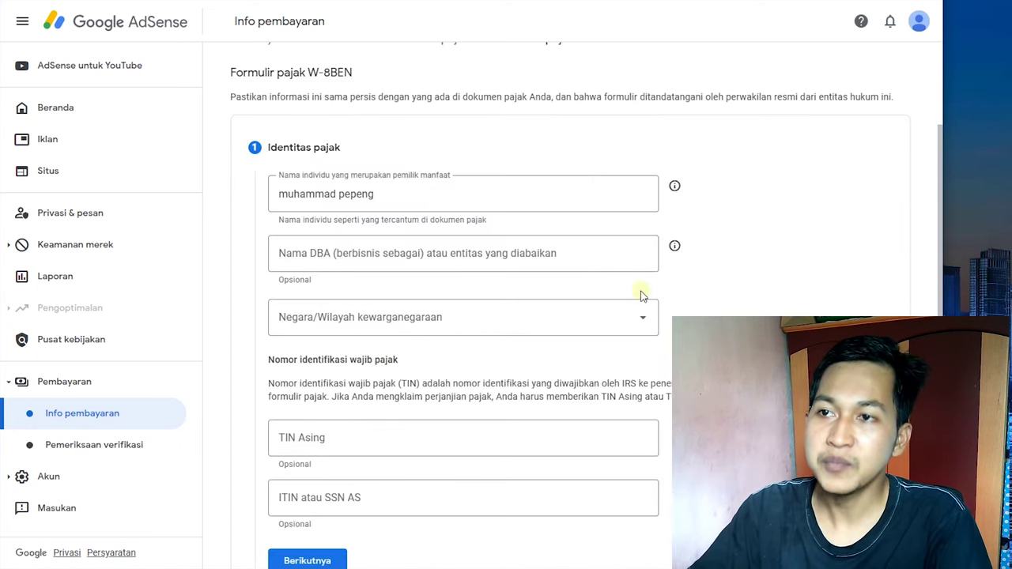
click(359, 321)
scroll(384, 399, down, 20)
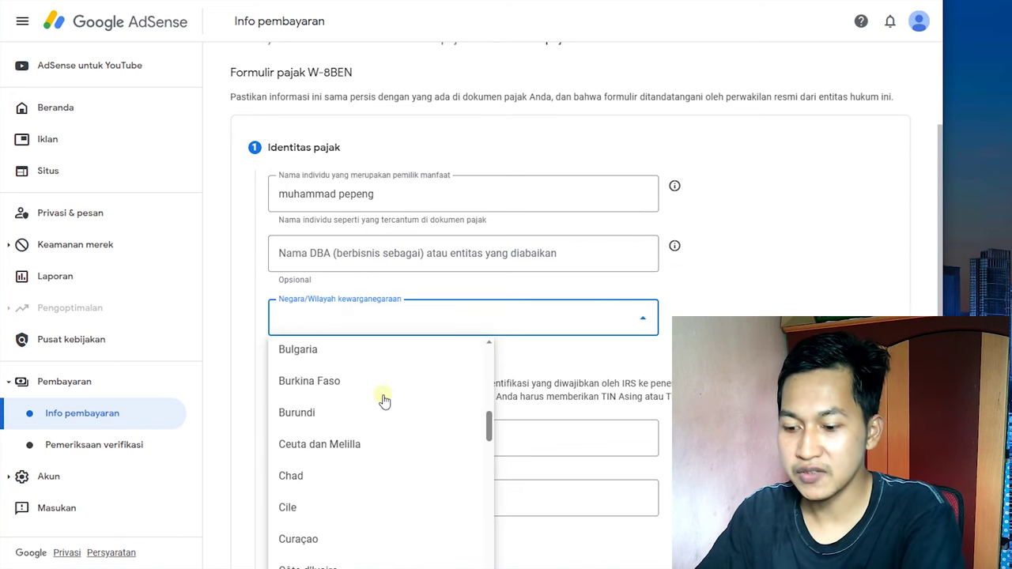
click(339, 467)
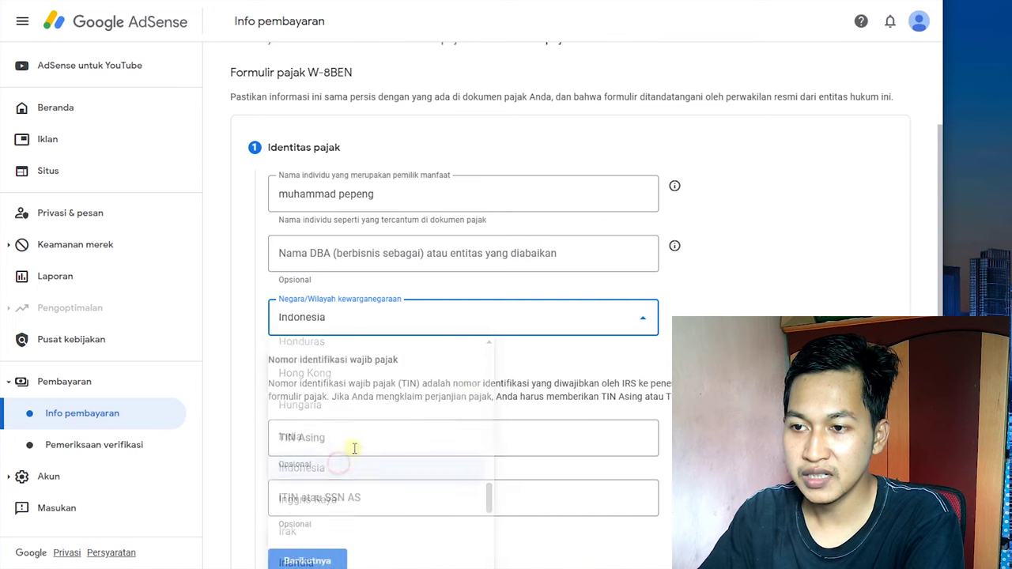
Step: Leave the DBA name and foreign TIN blank and continue to the Alamat step
scroll(514, 366, down, 2)
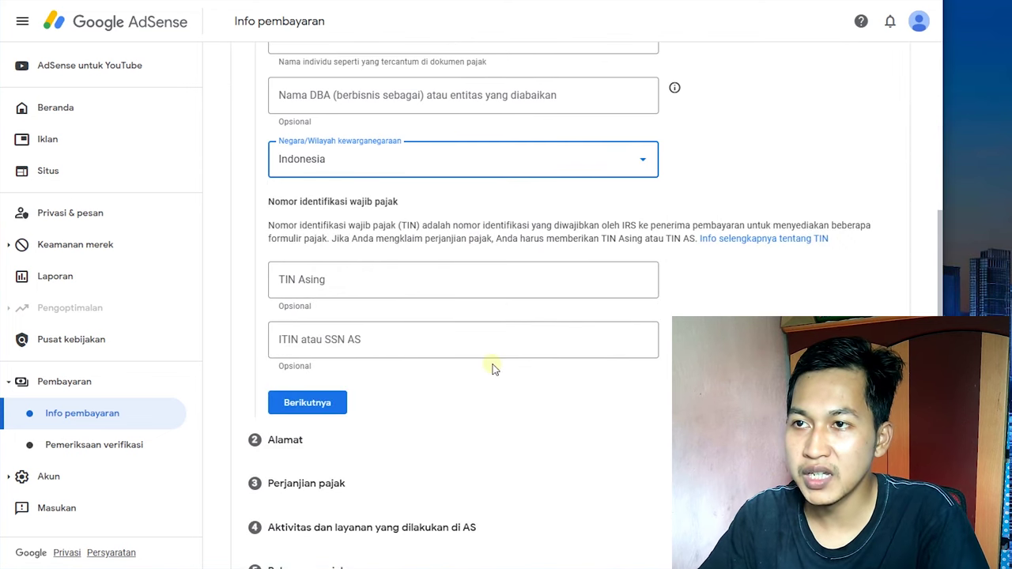
scroll(492, 365, up, 1)
click(476, 172)
click(736, 222)
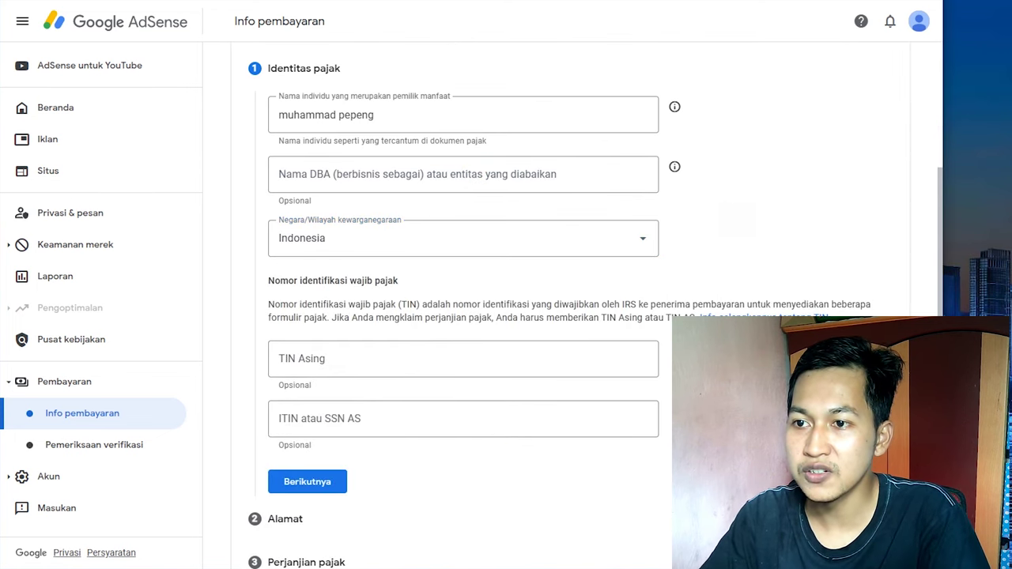
scroll(736, 221, down, 1)
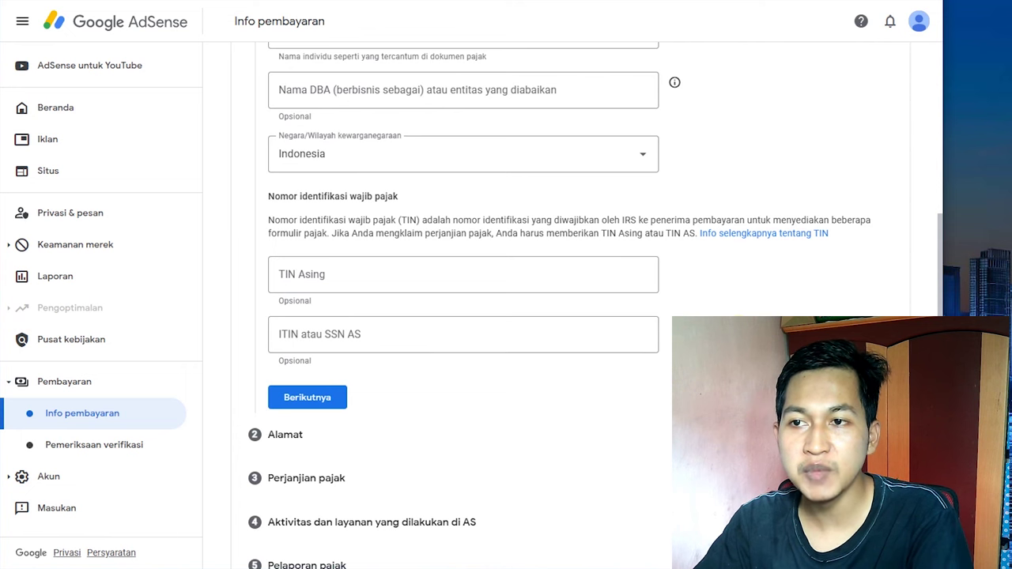
click(328, 278)
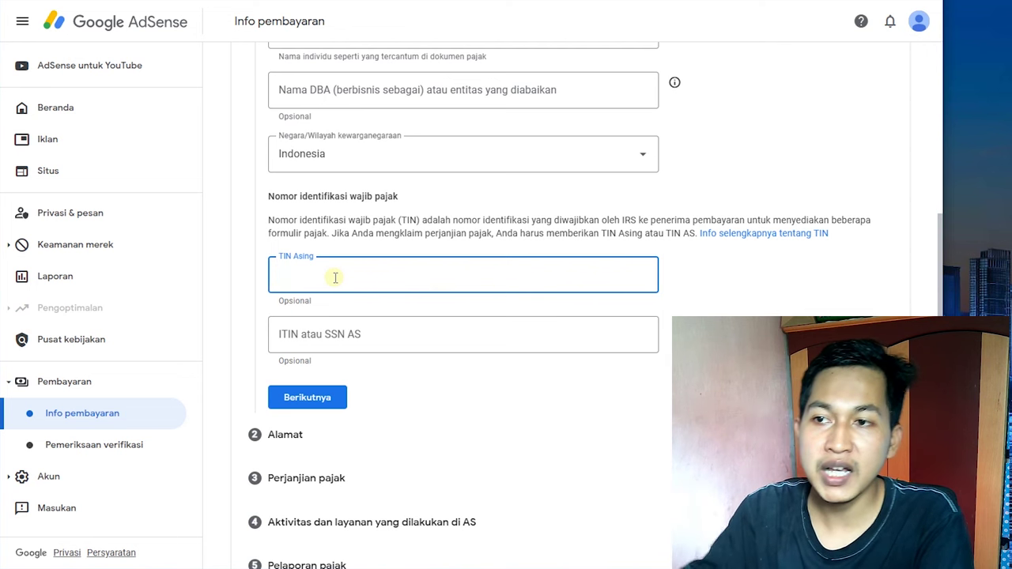
click(534, 376)
click(307, 403)
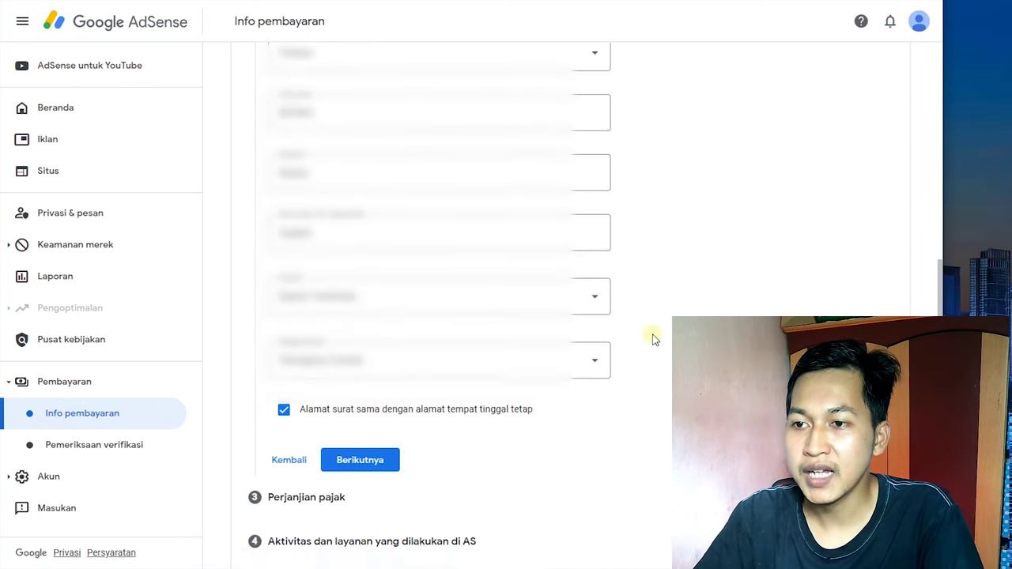
Step: Save the Taiwan permanent address with PO Box marked Ya and move to Perjanjian pajak
scroll(653, 338, up, 2)
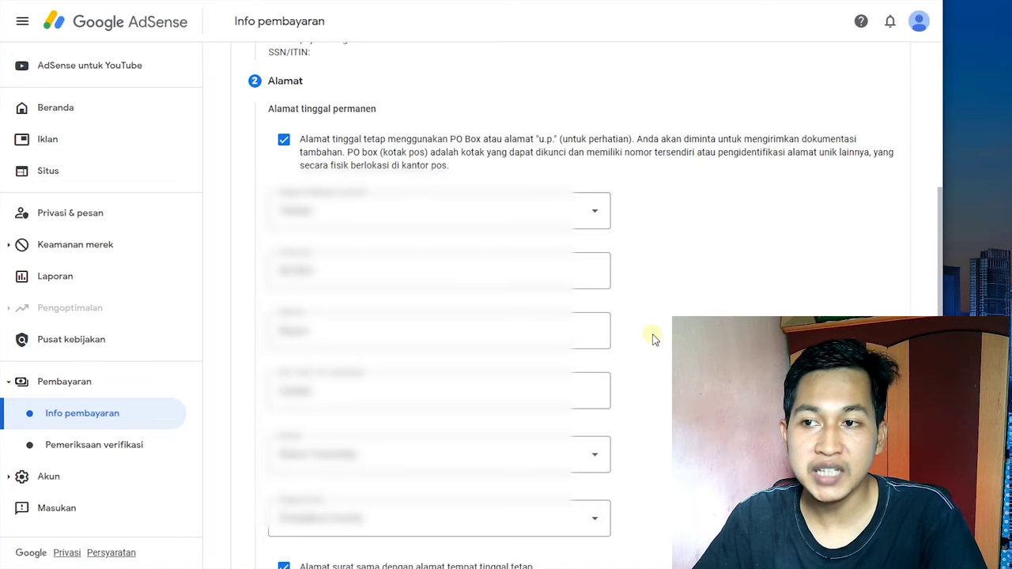
scroll(653, 338, down, 3)
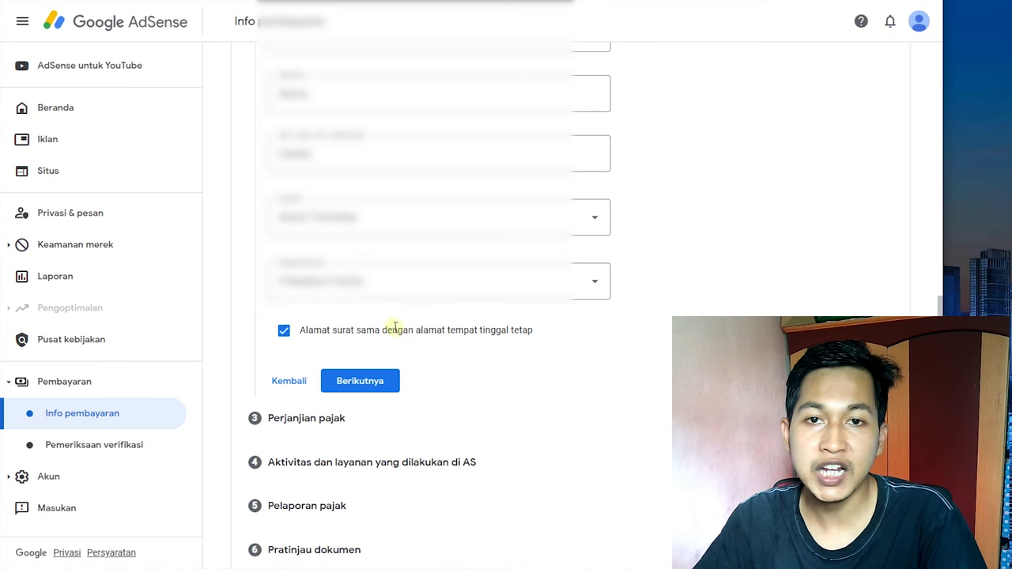
click(361, 382)
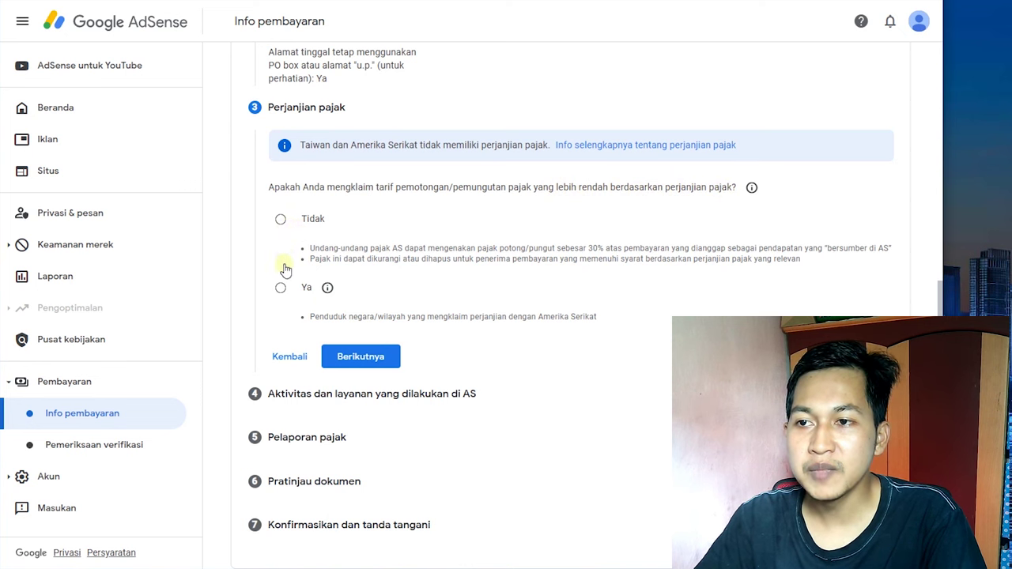
Step: Answer Tidak to claiming a reduced tax-treaty withholding rate and save the treaty step
click(280, 289)
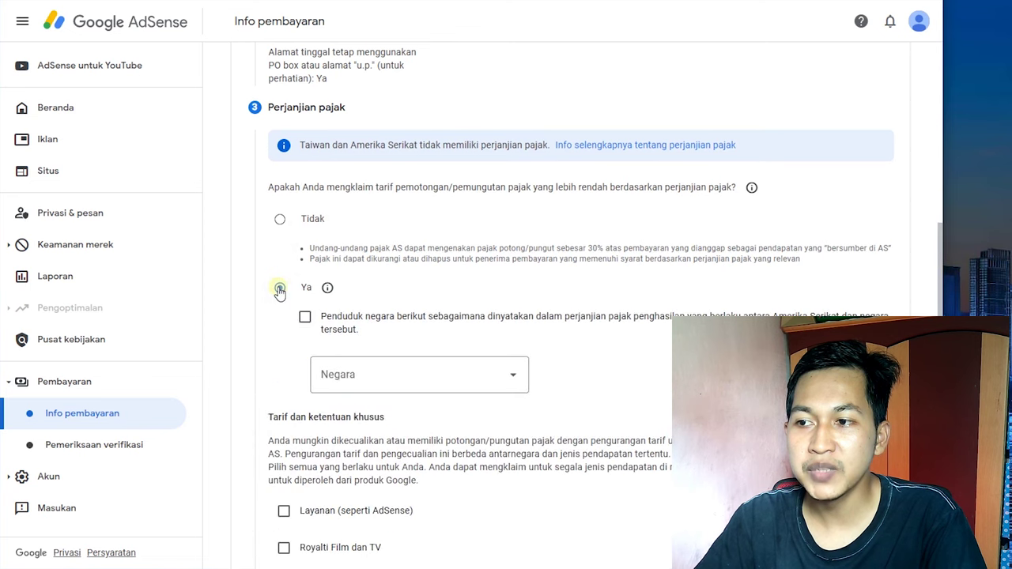
click(280, 221)
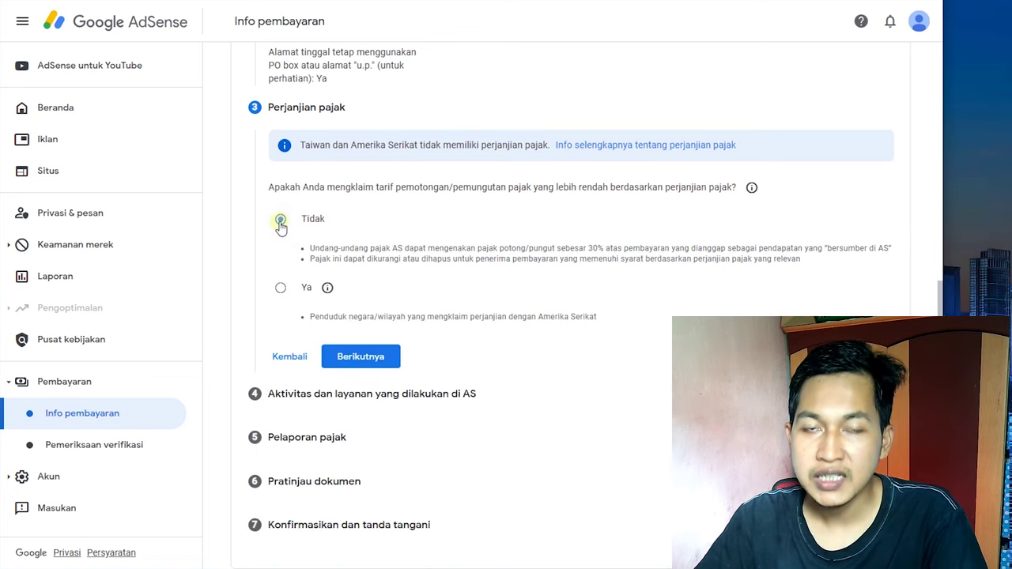
click(281, 291)
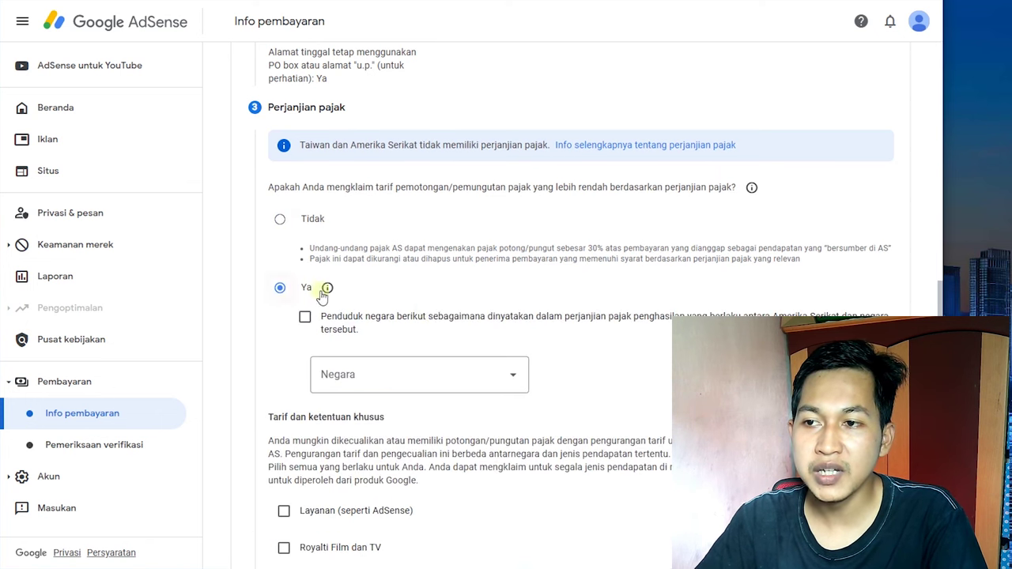
scroll(366, 316, down, 2)
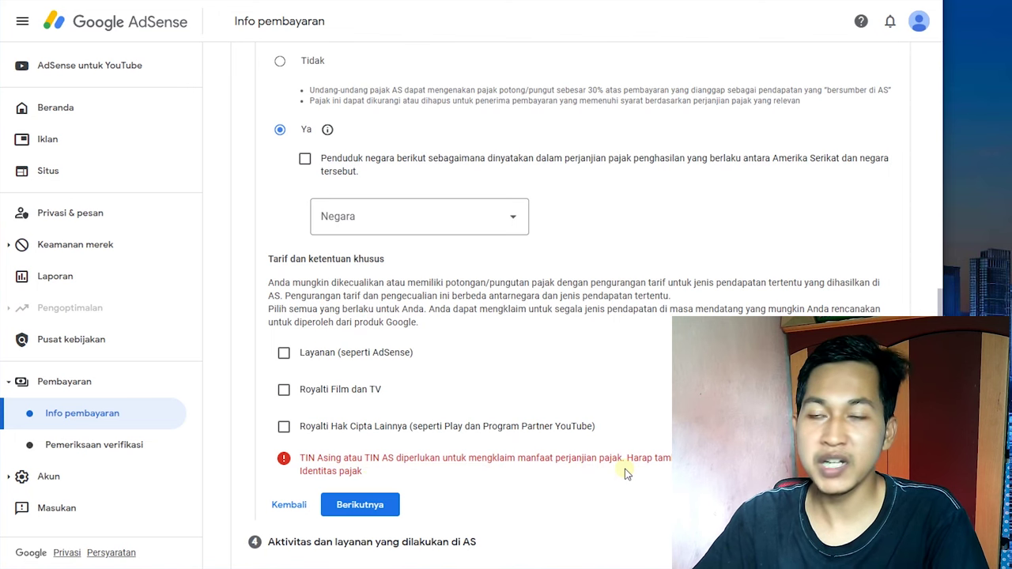
scroll(372, 346, up, 2)
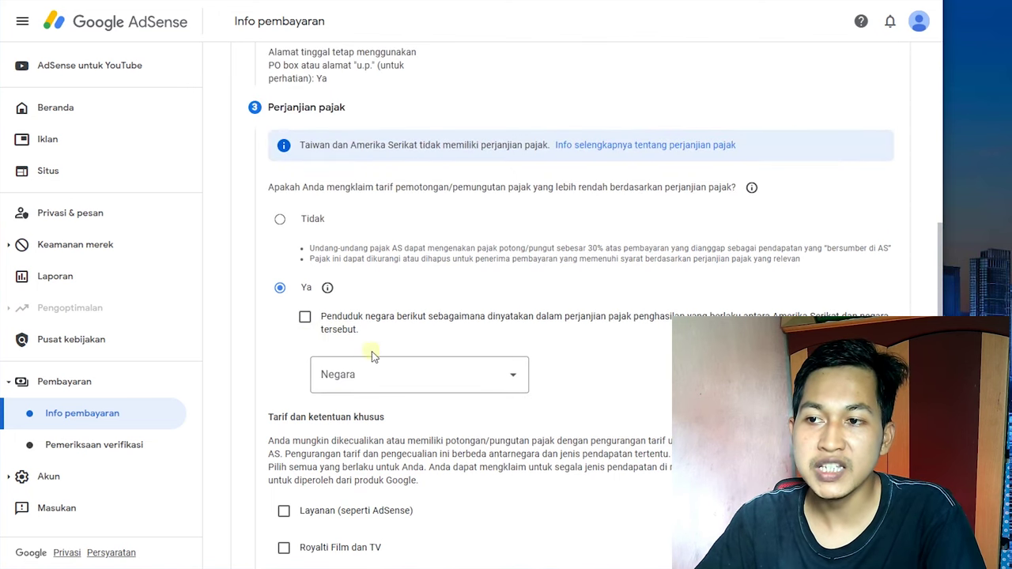
scroll(585, 476, down, 3)
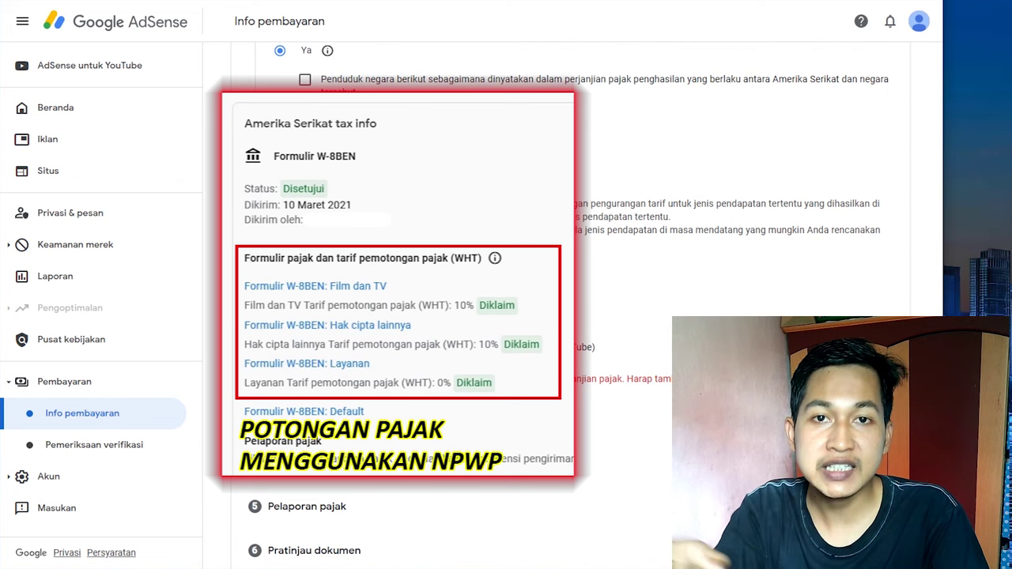
scroll(475, 359, up, 2)
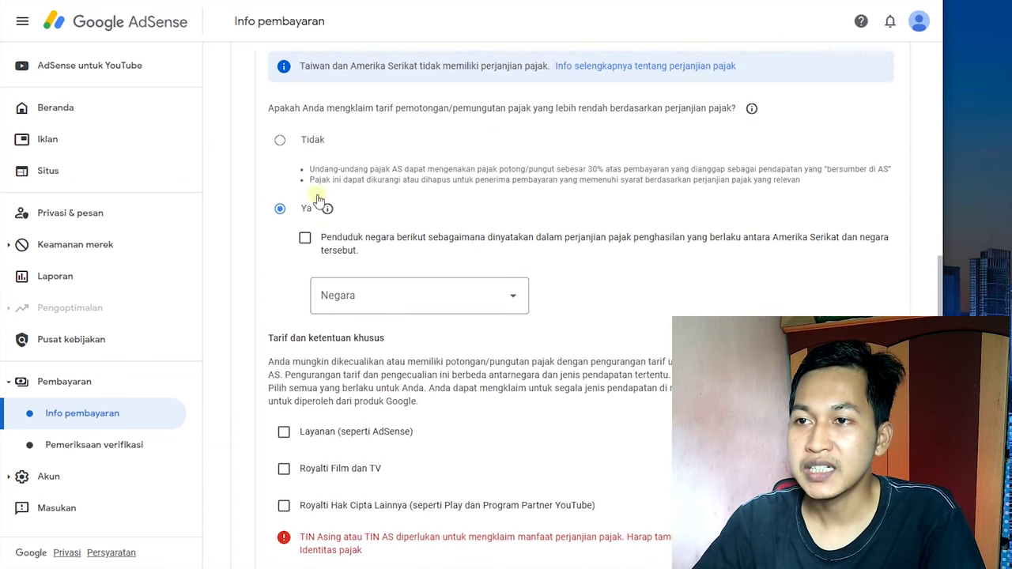
click(279, 144)
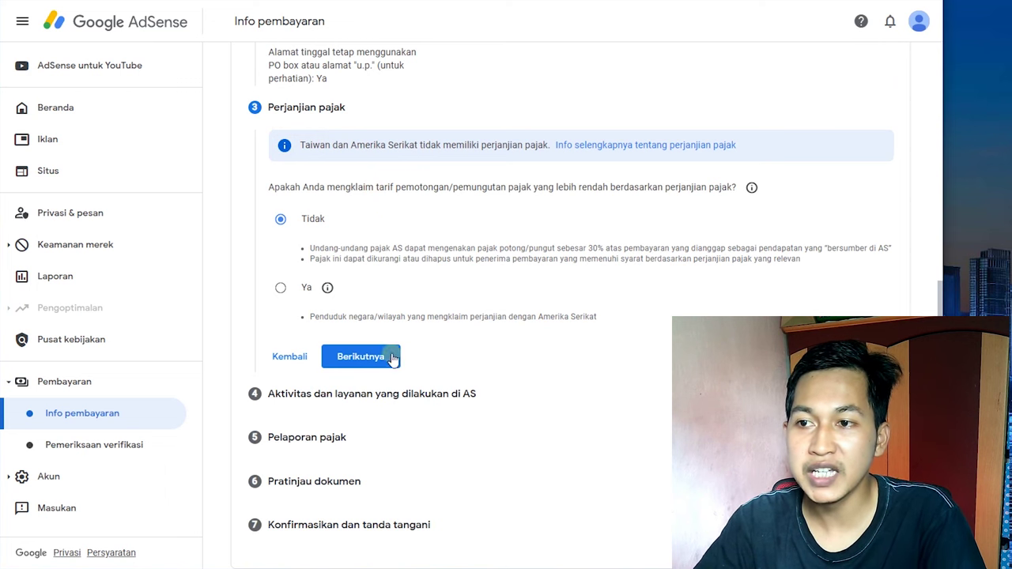
click(365, 360)
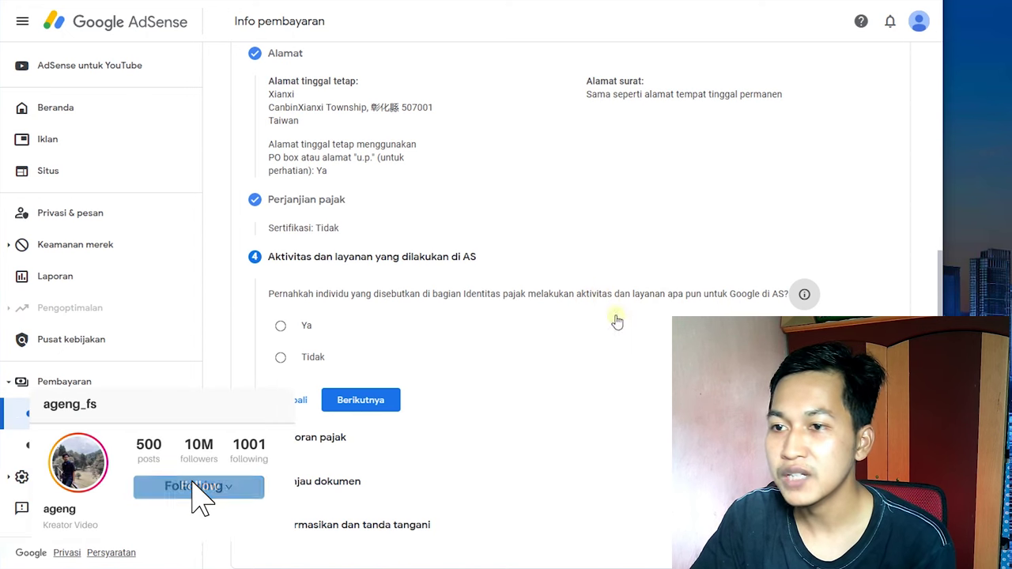
Step: Answer Tidak to US activities and tick the services-performed-outside-the-US declaration
click(283, 358)
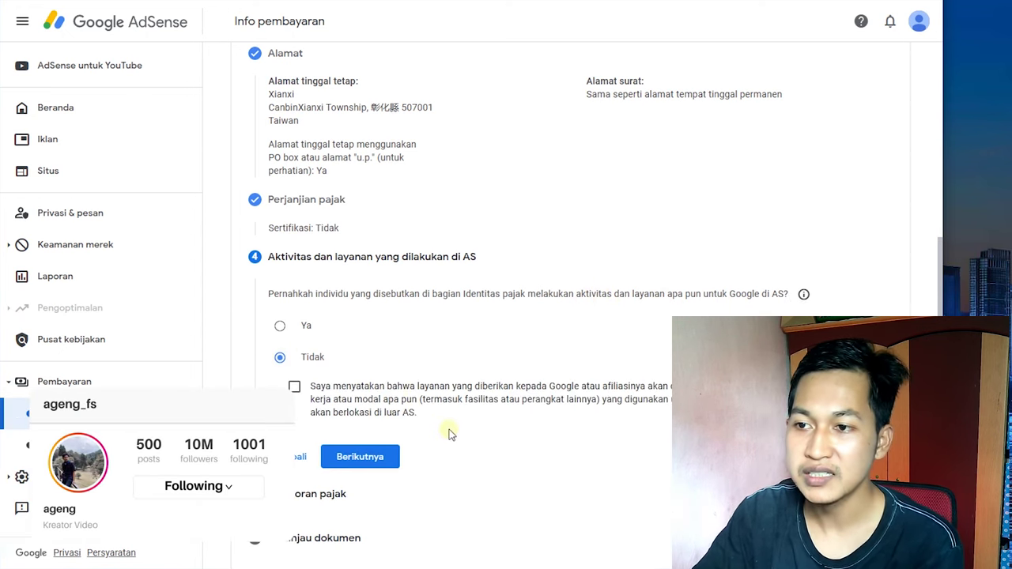
scroll(443, 427, down, 1)
click(294, 331)
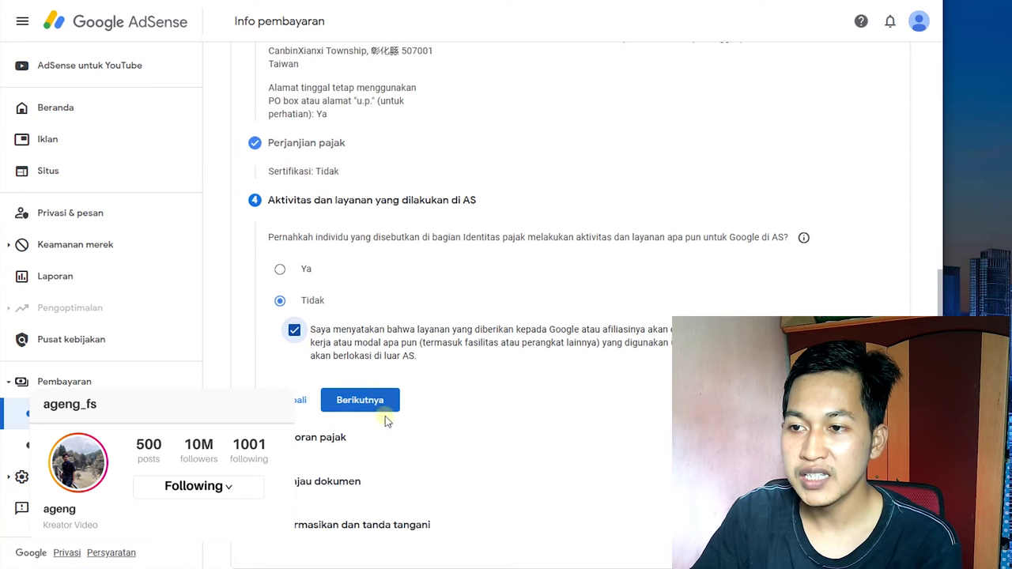
Step: Keep Pengiriman secara elektronik, accept the paperless agreement, and continue to the W-8BEN preview
click(360, 402)
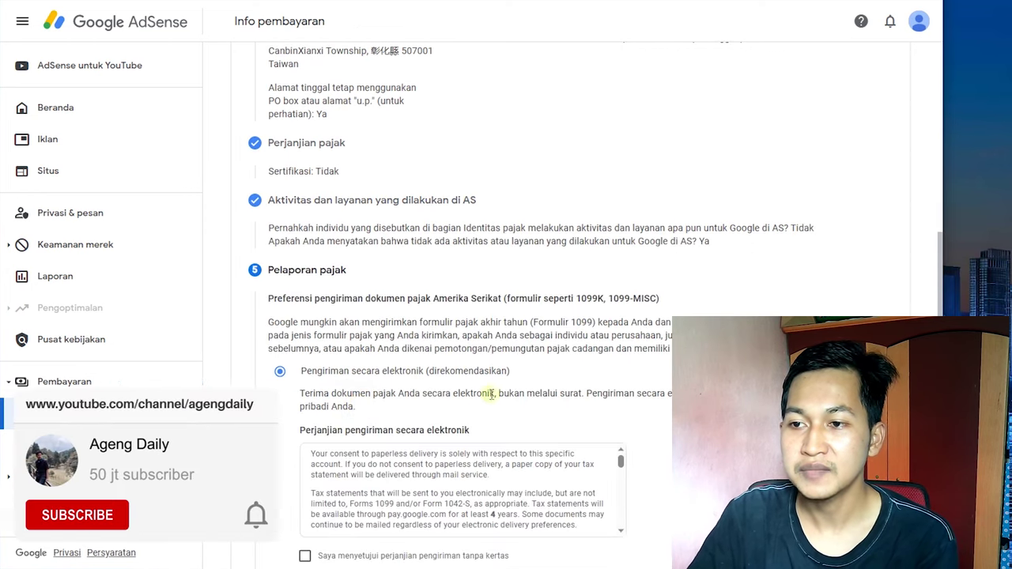
scroll(553, 383, down, 2)
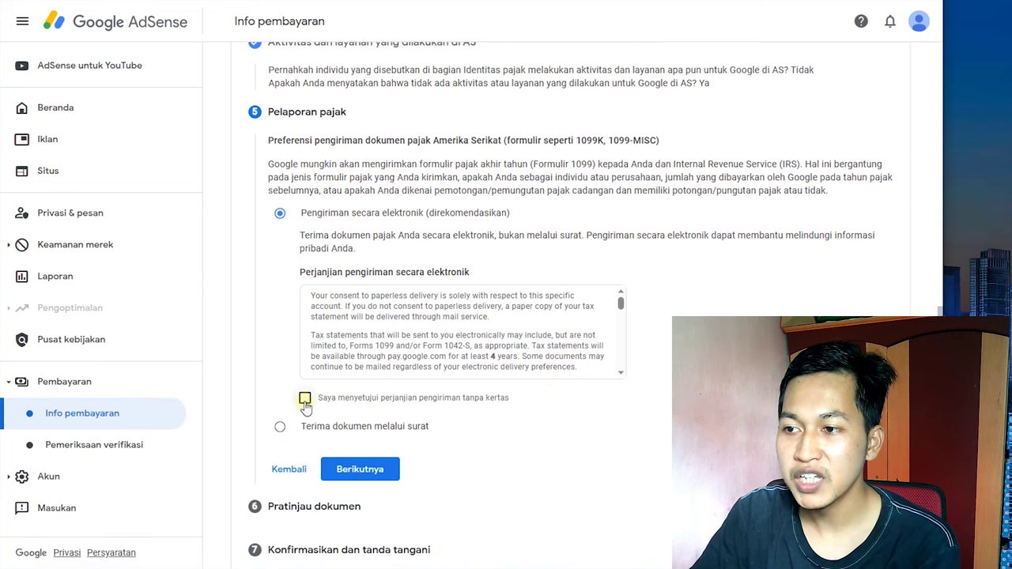
click(304, 399)
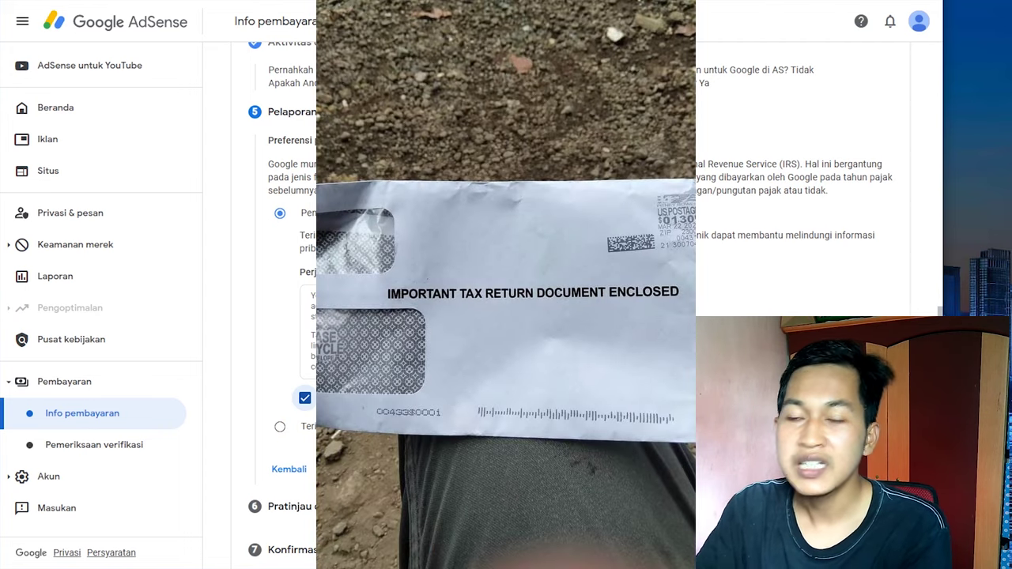
scroll(364, 443, down, 1)
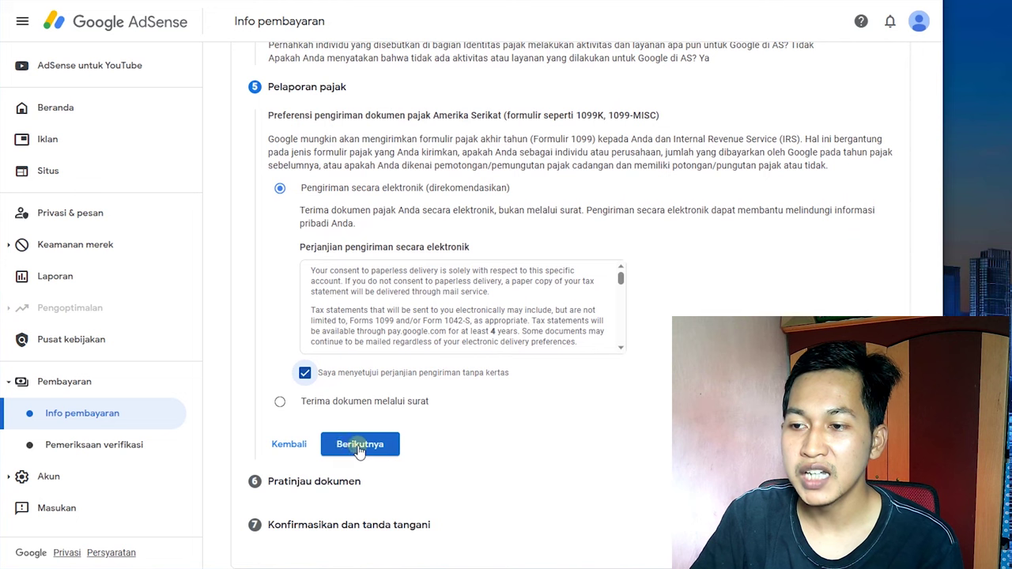
click(361, 447)
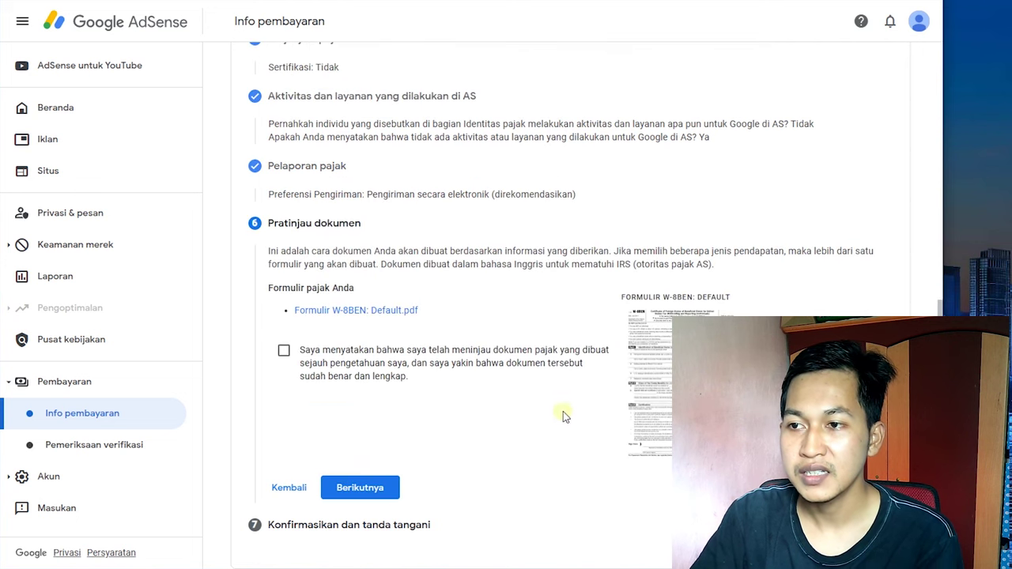
Step: Confirm the W-8BEN preview was reviewed, then tick the perjury certification and 2020 unchanged-status affidavit
click(284, 353)
click(358, 487)
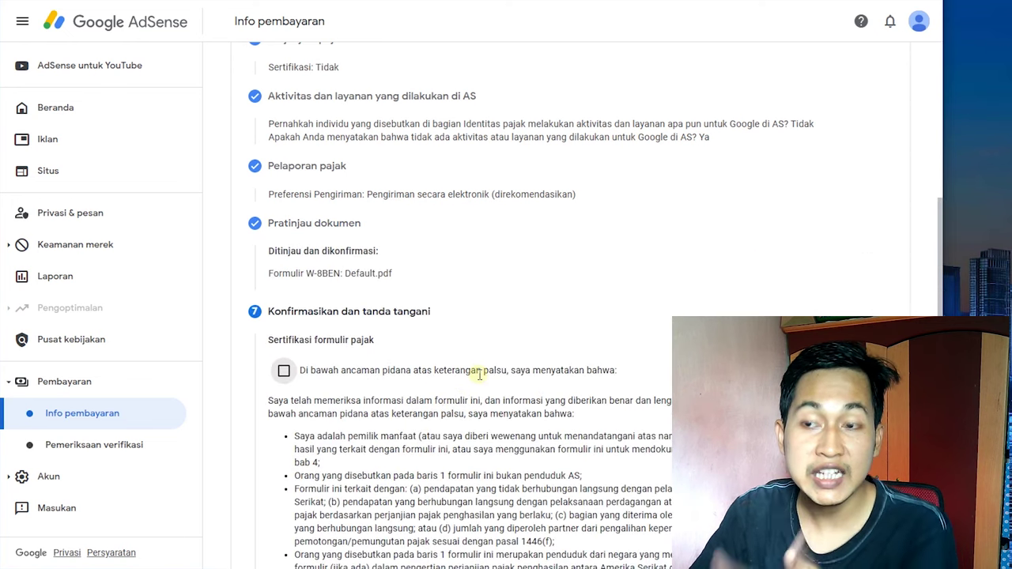
scroll(479, 373, down, 4)
scroll(478, 348, up, 2)
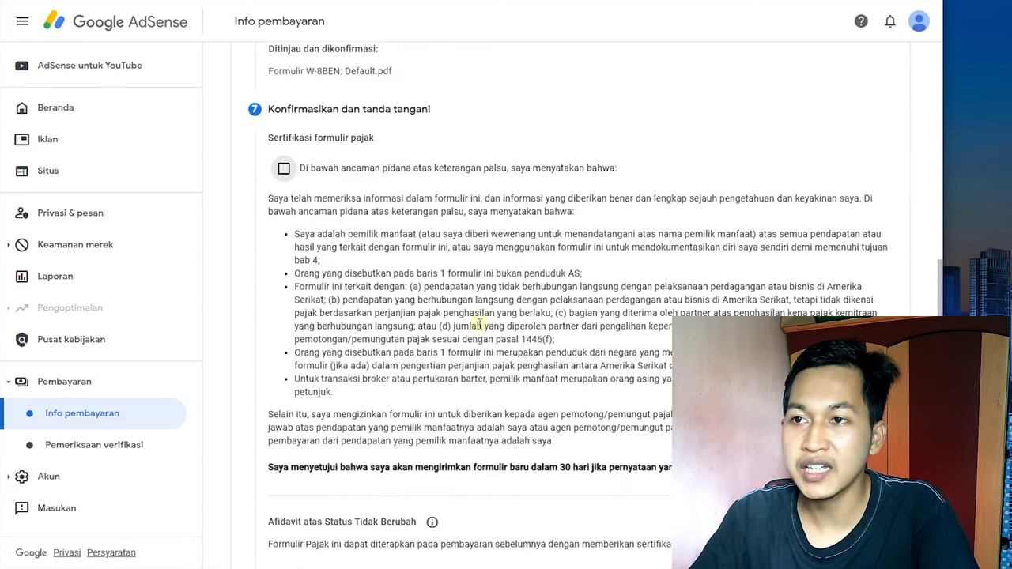
scroll(479, 324, up, 1)
click(285, 213)
scroll(454, 371, down, 3)
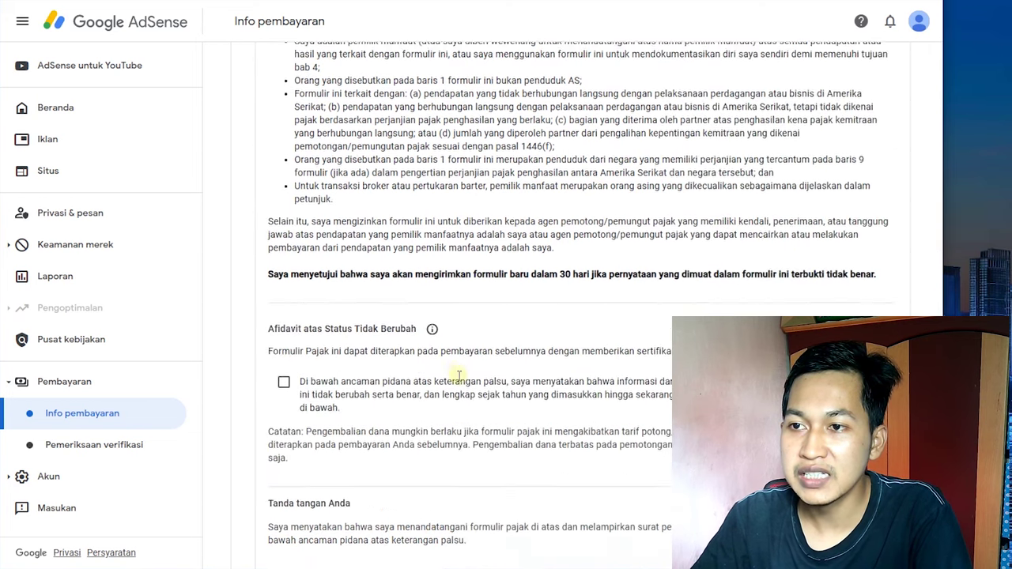
scroll(459, 376, down, 2)
click(284, 220)
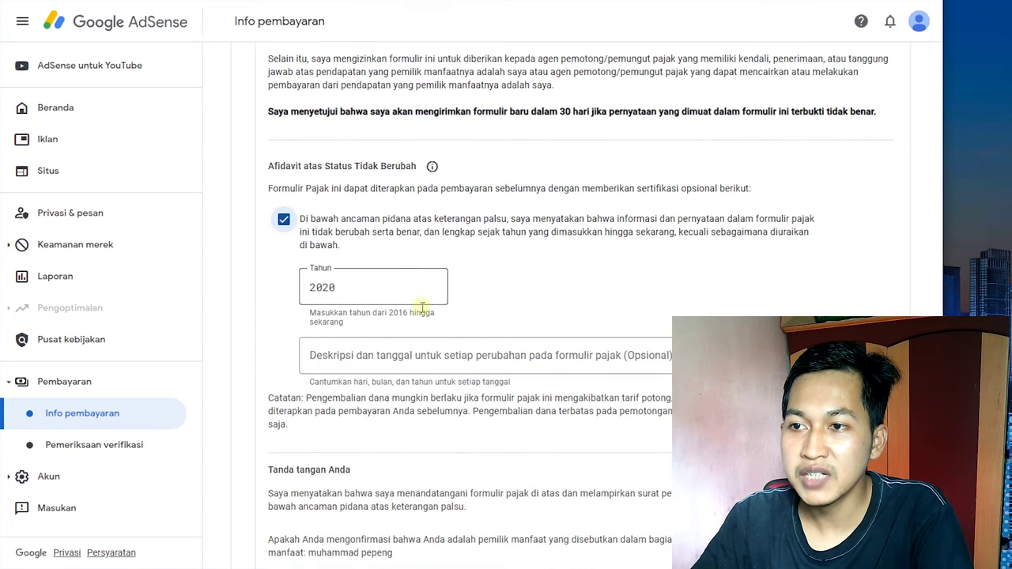
scroll(422, 306, down, 1)
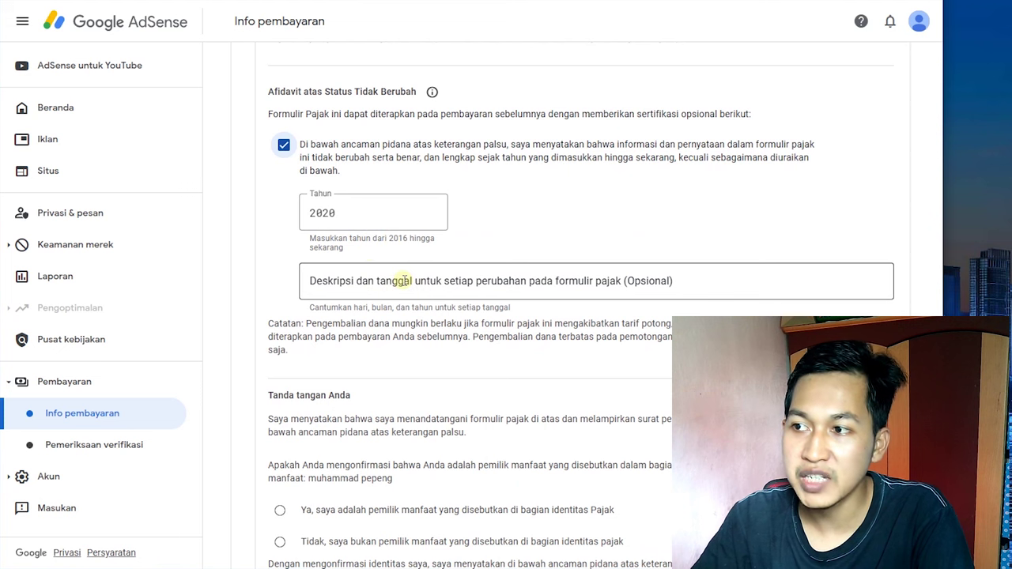
Step: Set the affidavit year to 2023 and description to '17 agustus 2023', and answer Ya for beneficial owner
click(360, 214)
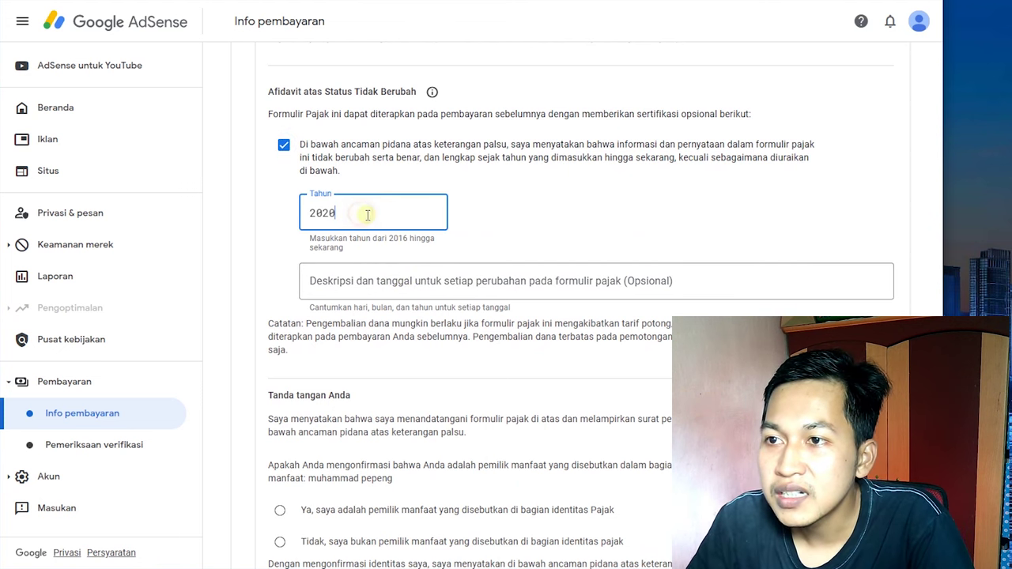
text(3)
key(Tab)
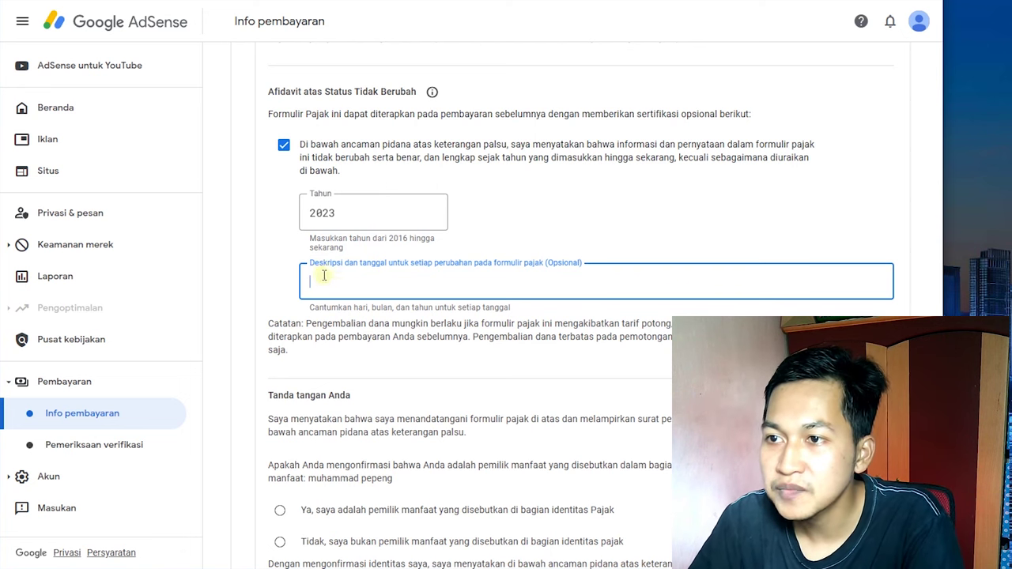
text(17 agustus 2023)
click(404, 363)
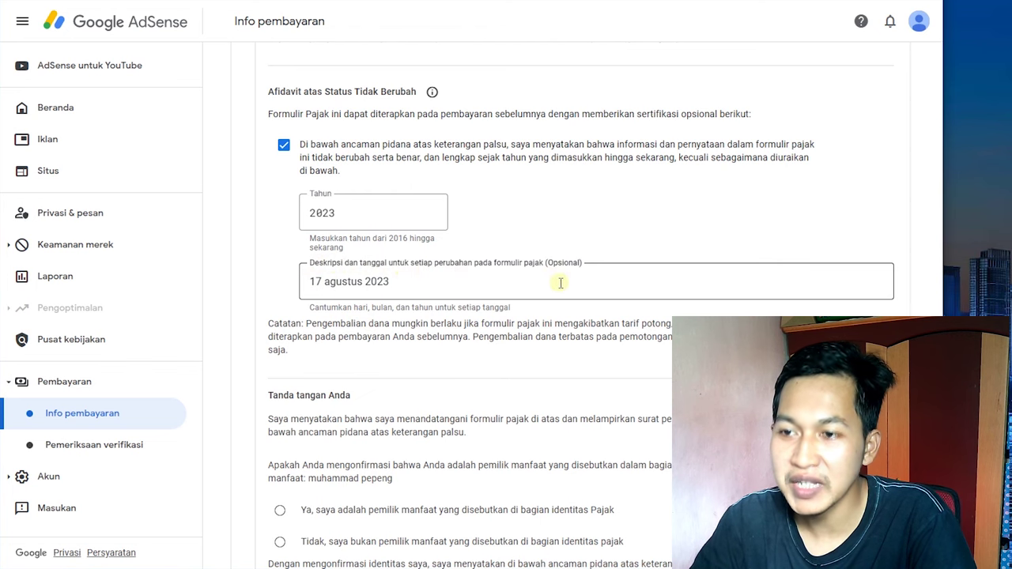
scroll(553, 282, down, 2)
click(338, 342)
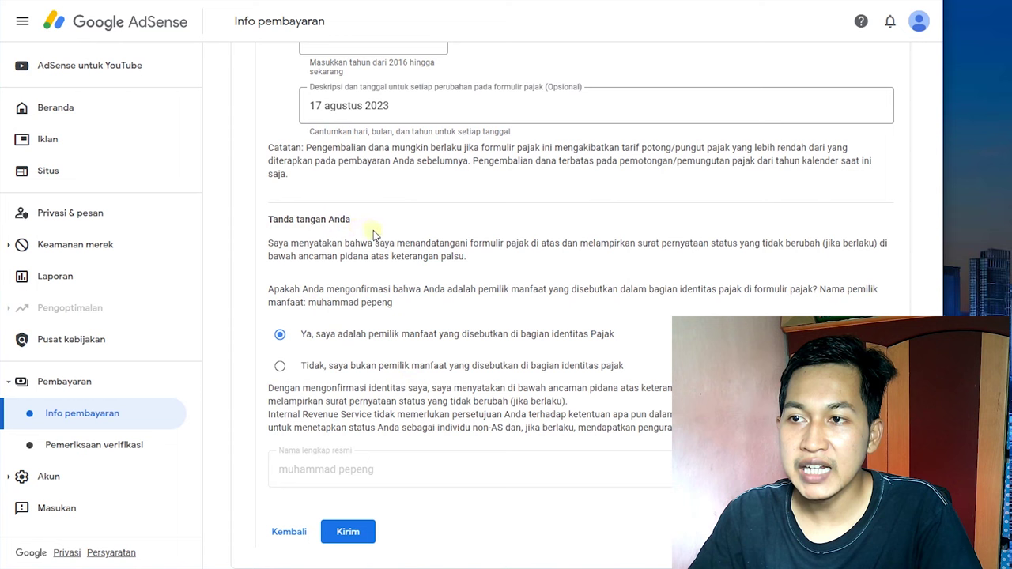
Step: Answer Tidak, tick the signing-authority box, enter the full legal name, and submit the W-8BEN
click(280, 367)
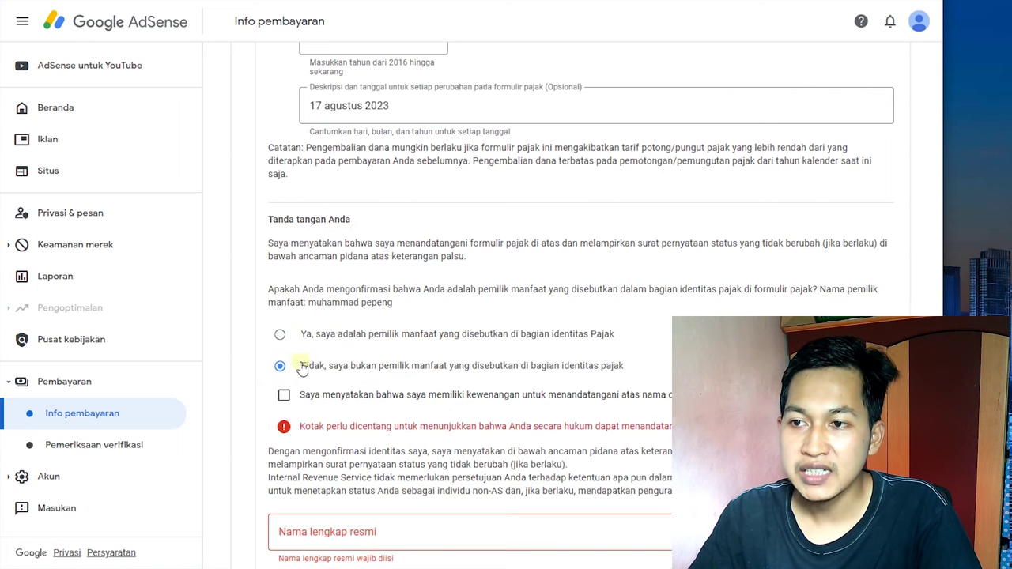
scroll(328, 379, down, 1)
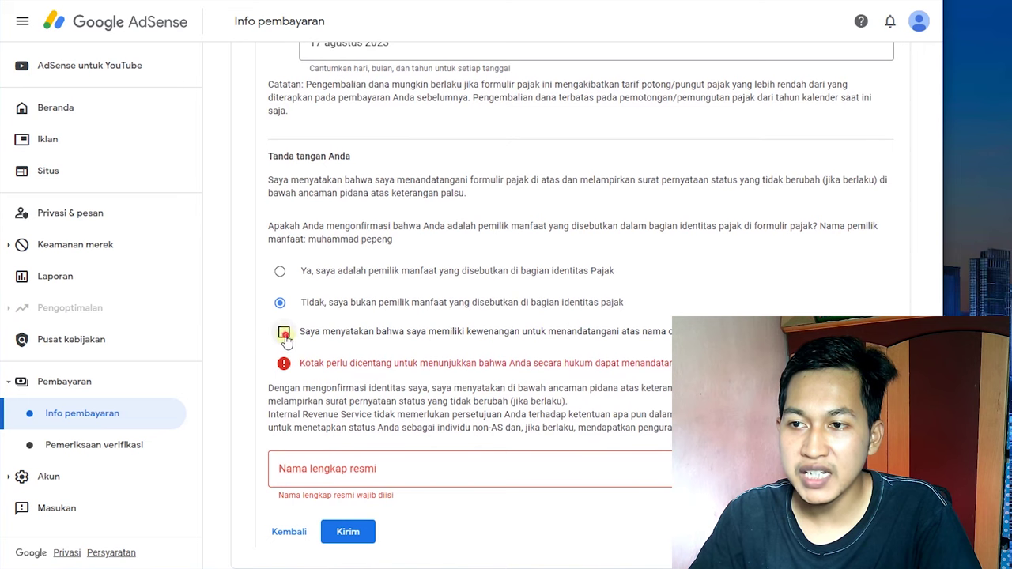
click(284, 333)
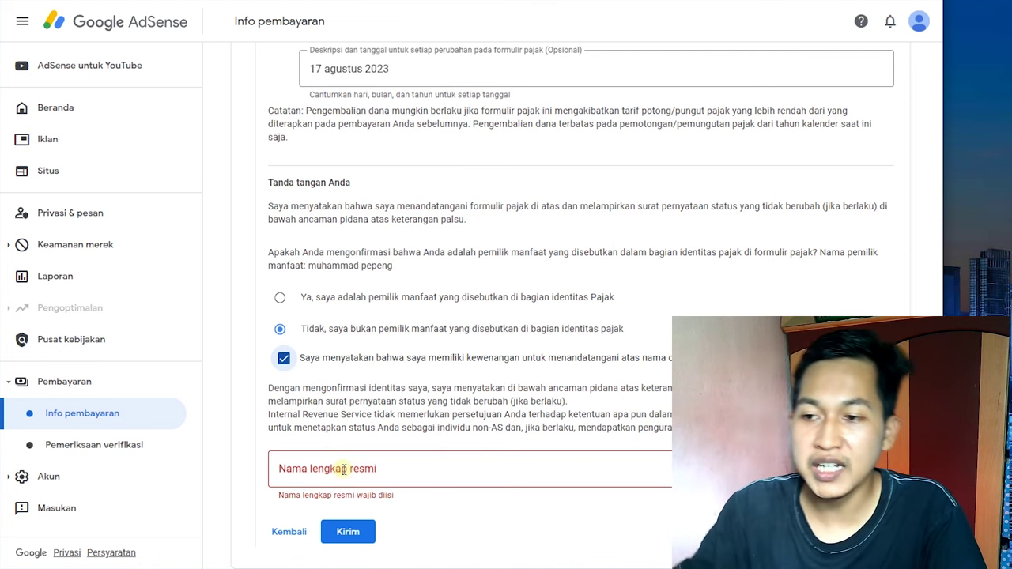
click(360, 471)
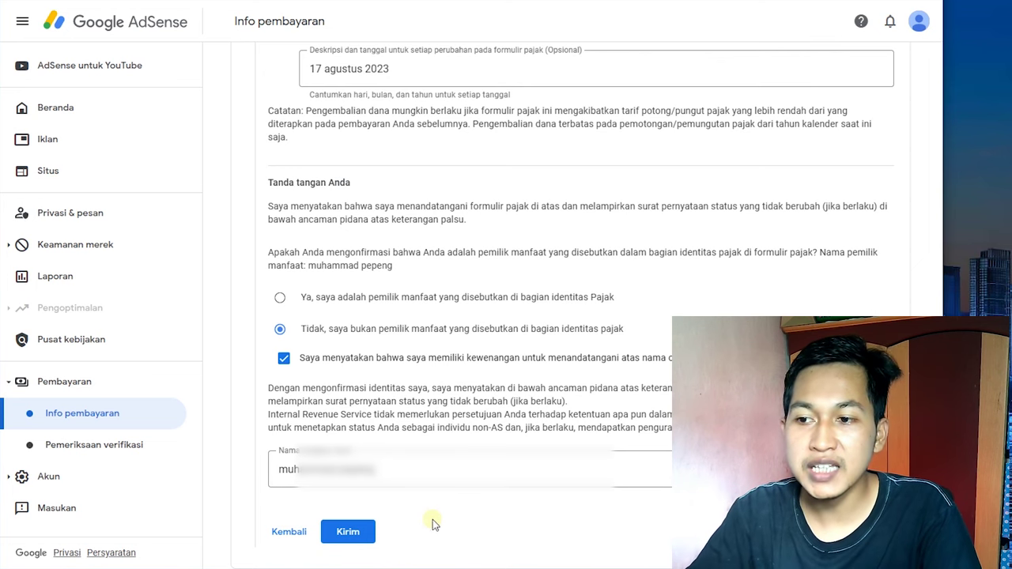
click(349, 534)
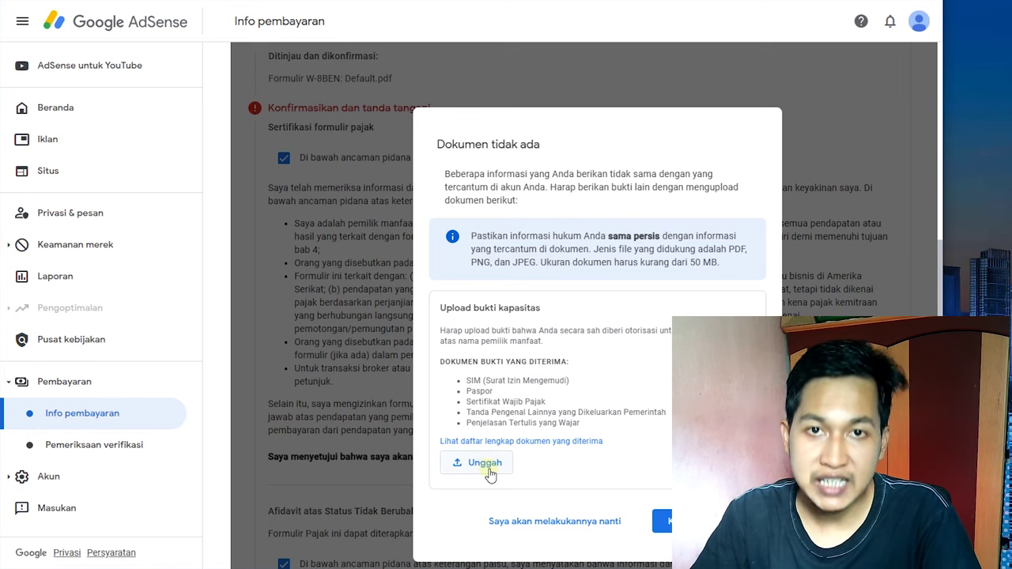
Step: Attach 2.jpg as the proof-of-capacity document and submit it
scroll(490, 472, down, 1)
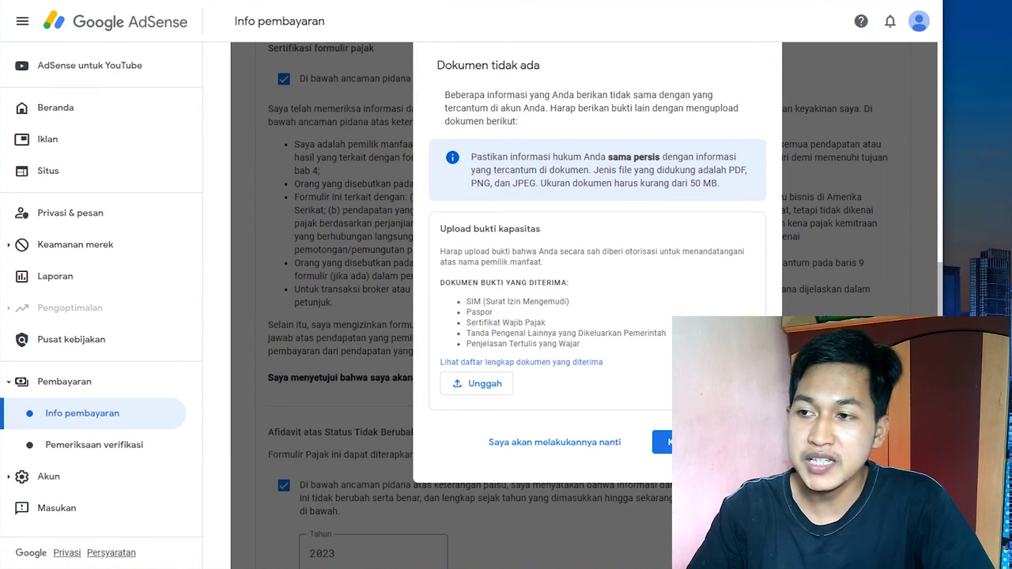
click(482, 387)
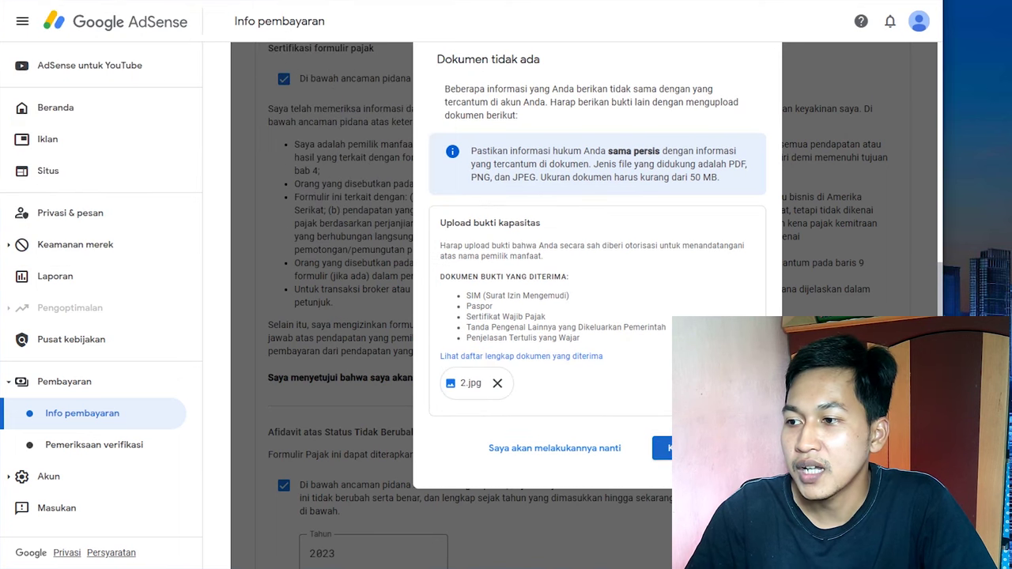
click(662, 447)
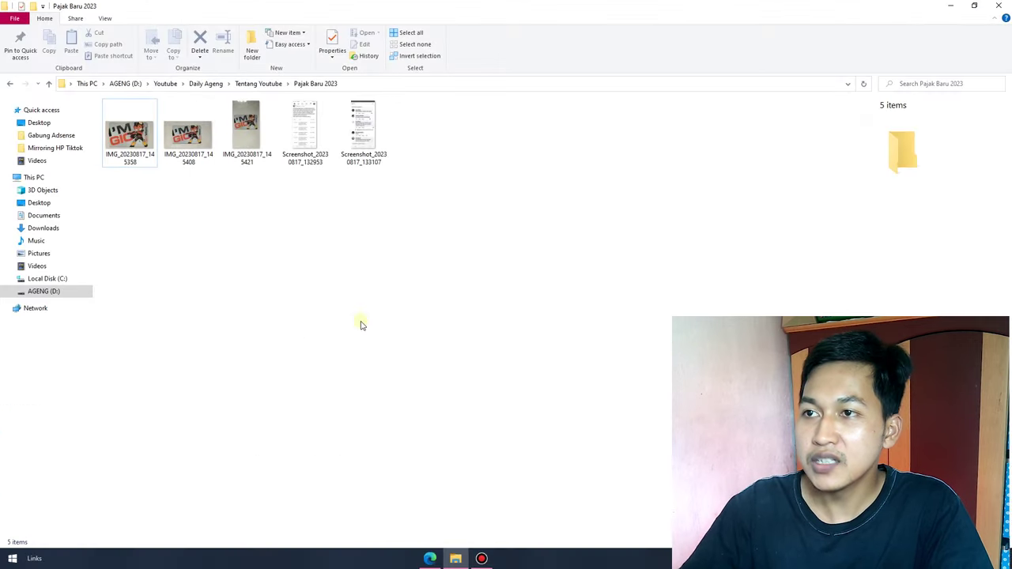
Step: View the first Pajak Baru 2023 photo and advance to the card photo IMG_20230817_145421.jpg
double_click(131, 139)
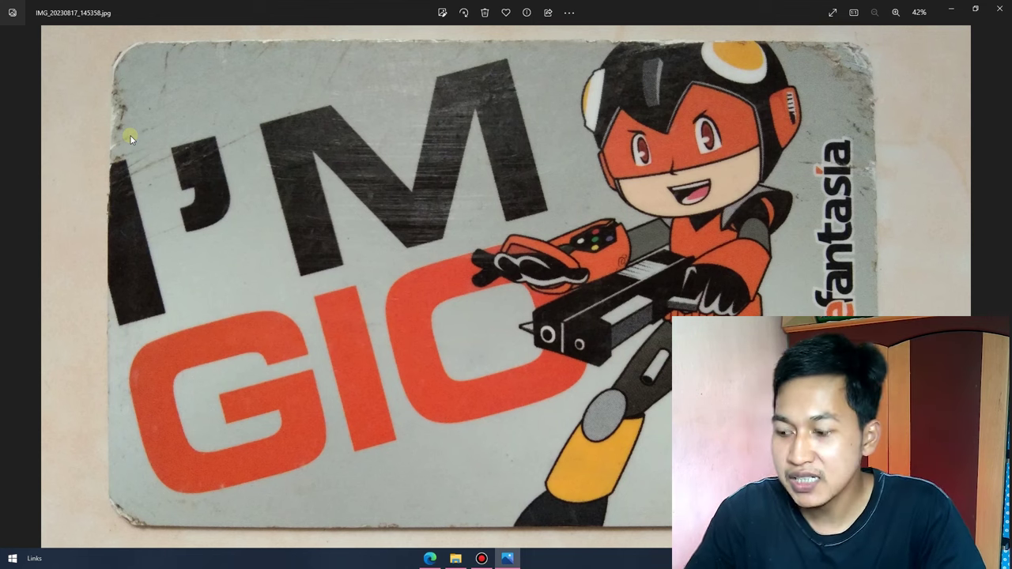
key(Right)
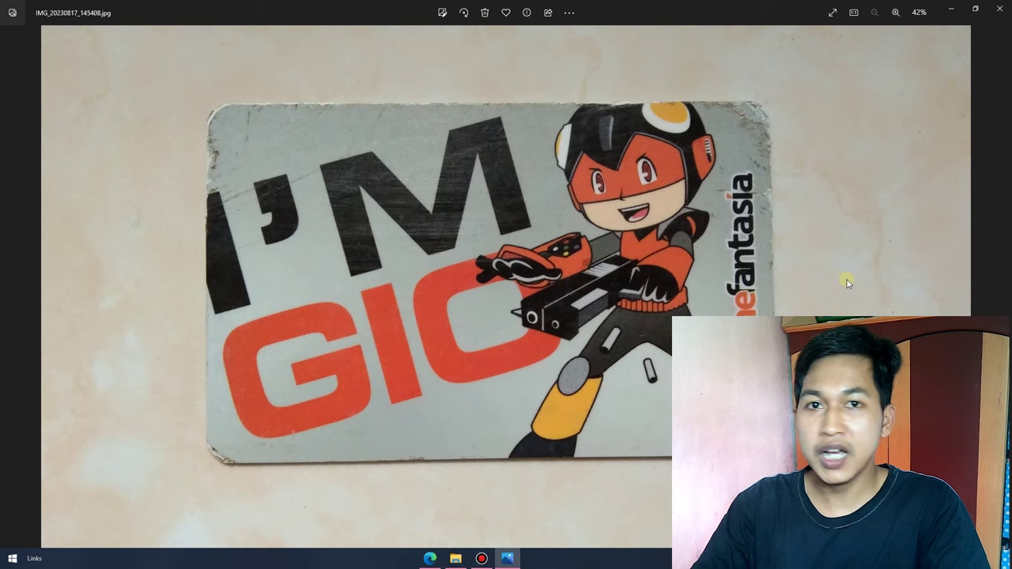
key(Right)
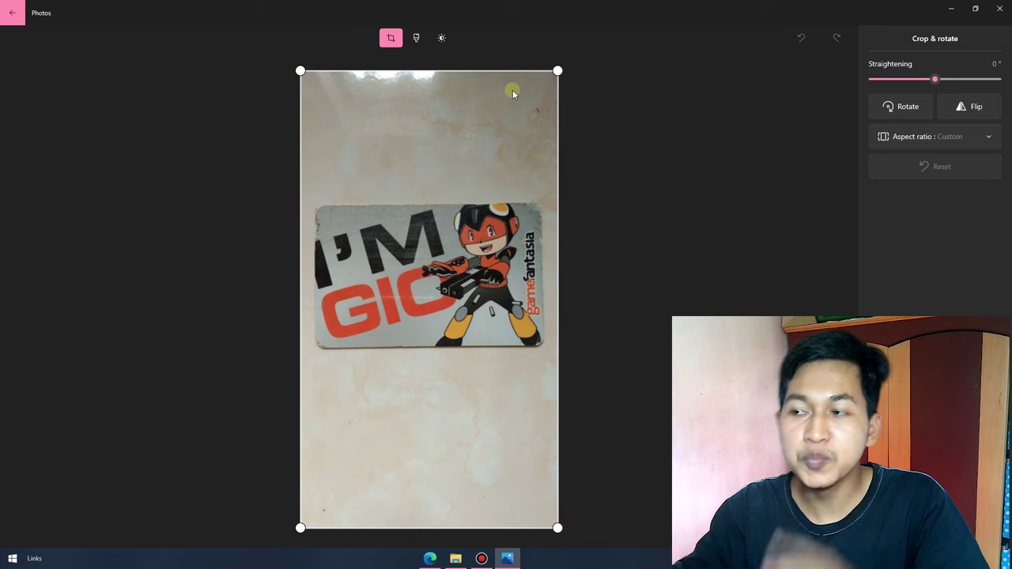
Step: Adjust the crop frame's top, bottom and right edges to frame the card
drag(555, 71, 546, 201)
drag(260, 526, 189, 506)
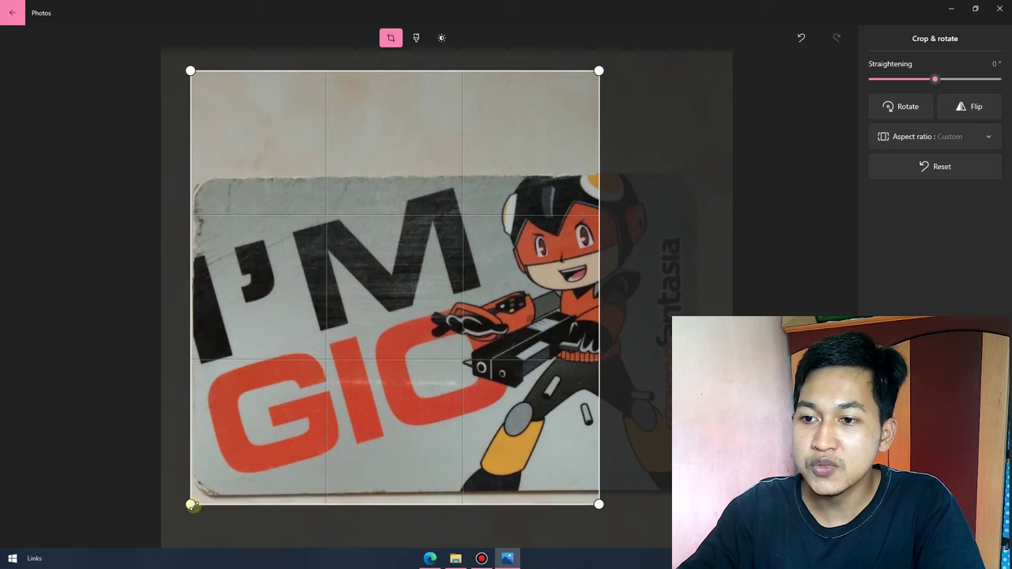
mouse_move(648, 70)
mouse_down()
mouse_move(682, 97)
mouse_move(648, 79)
mouse_up()
drag(551, 180, 433, 272)
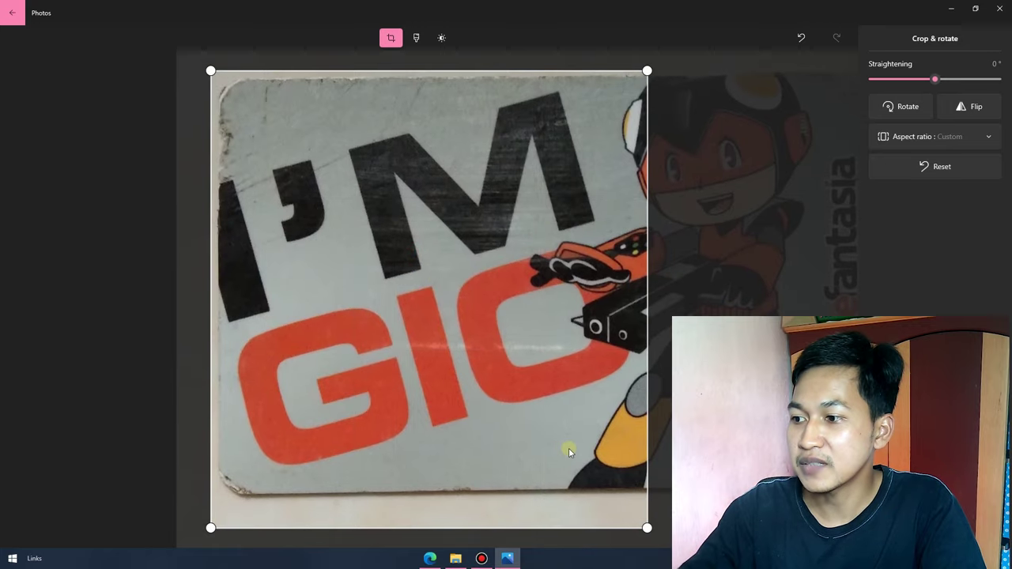
drag(653, 533, 815, 497)
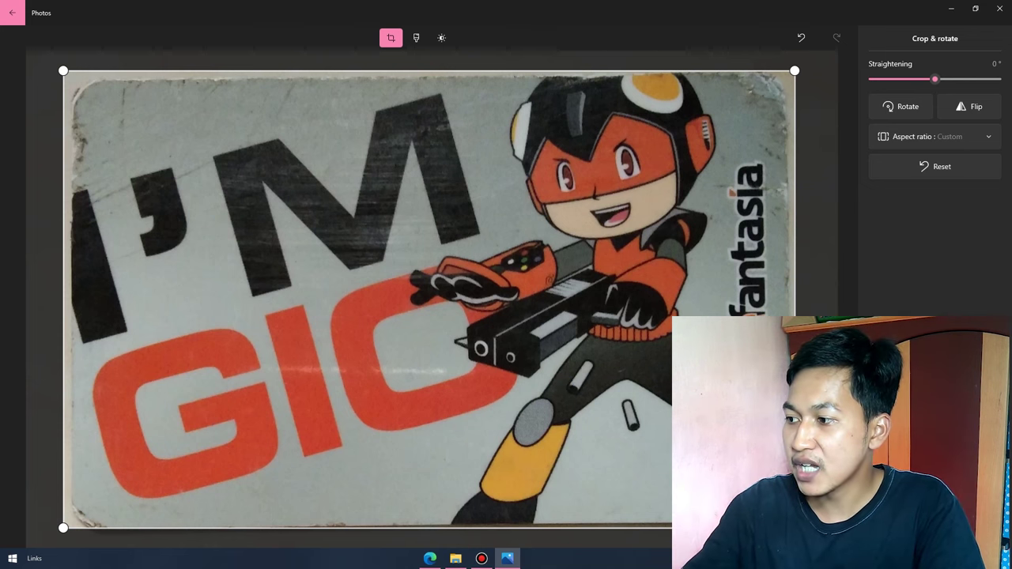
Step: Cancel saving a copy of the cropped photo and close Photos without saving
key(ctrl+s)
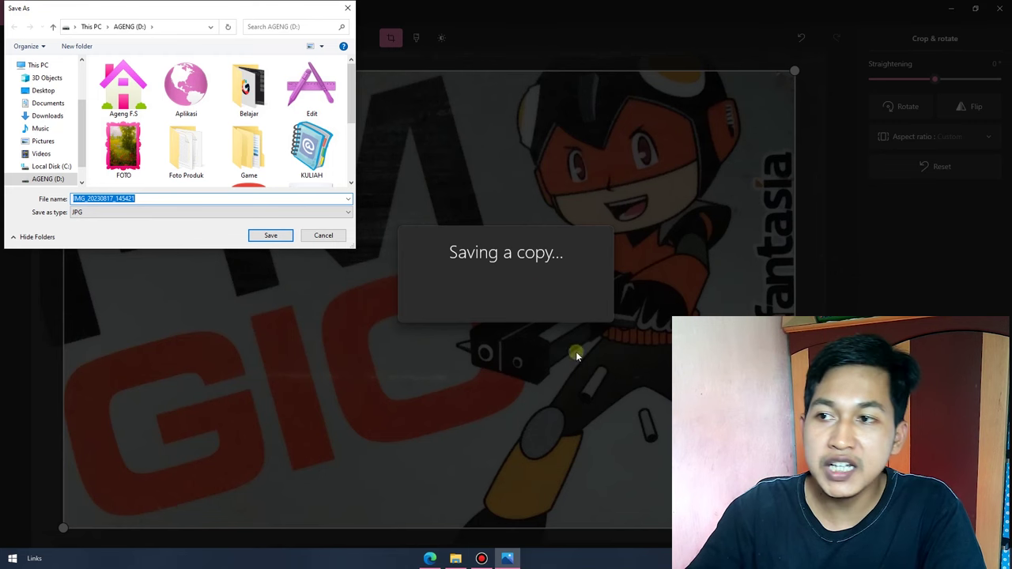
click(324, 235)
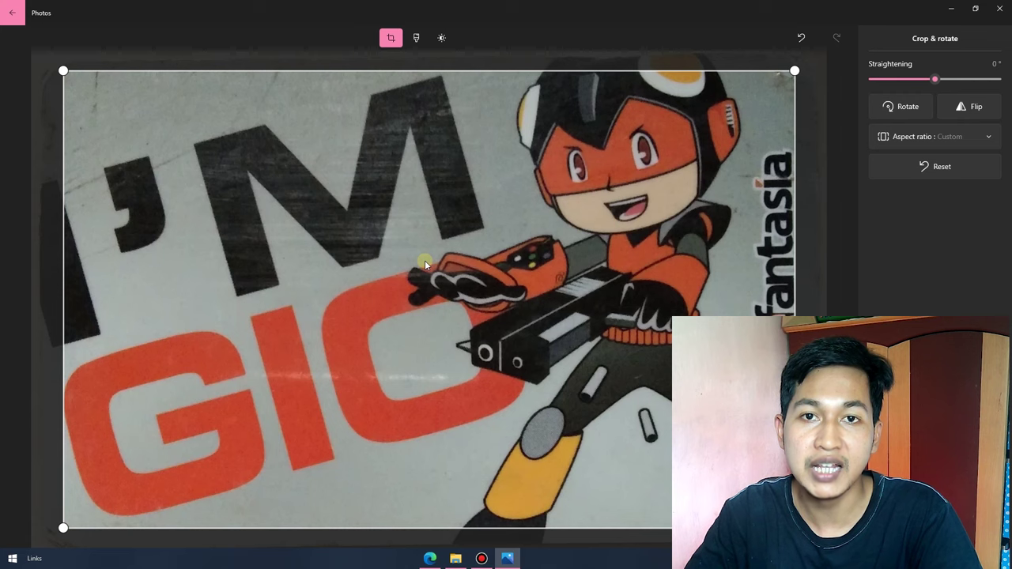
click(999, 8)
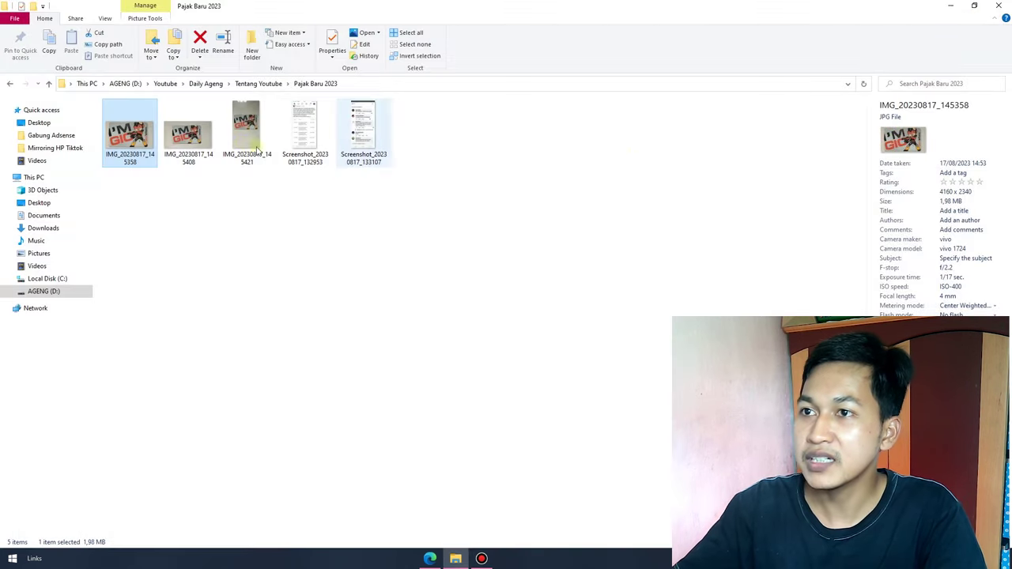
Step: View the first thumbnail, stepping forward and back to IMG_20230817_145358.jpg
double_click(148, 136)
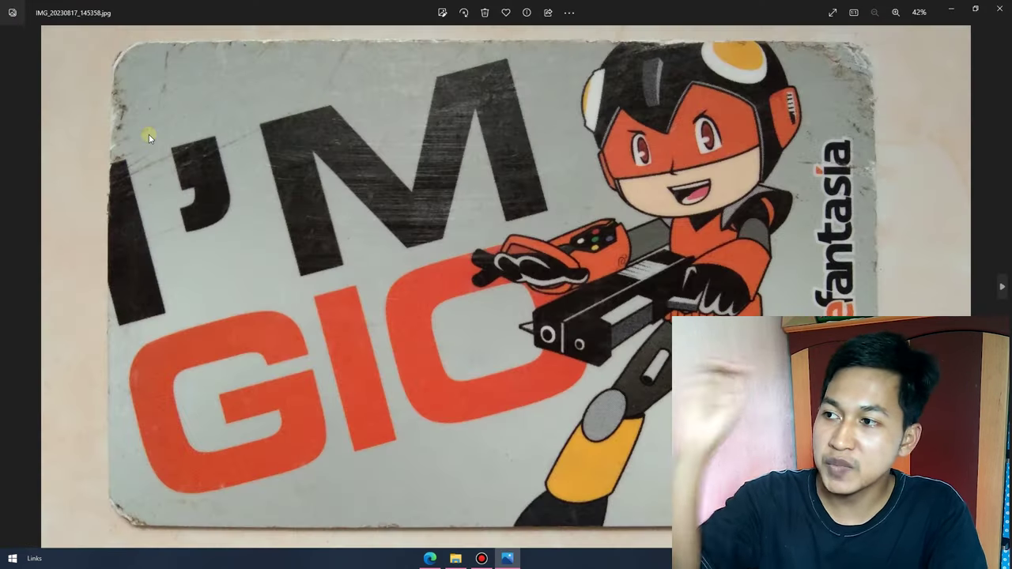
key(Right)
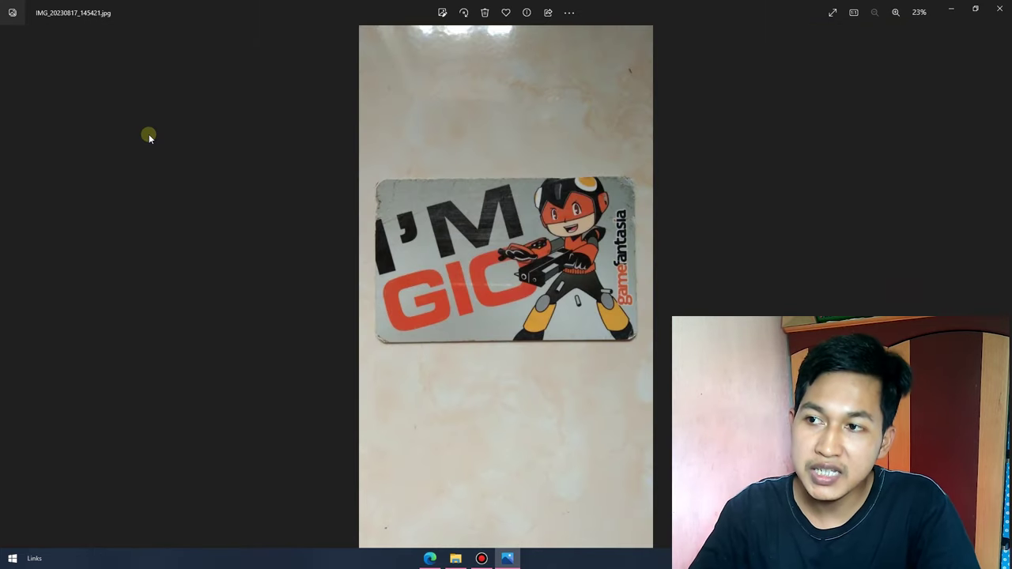
key(Left)
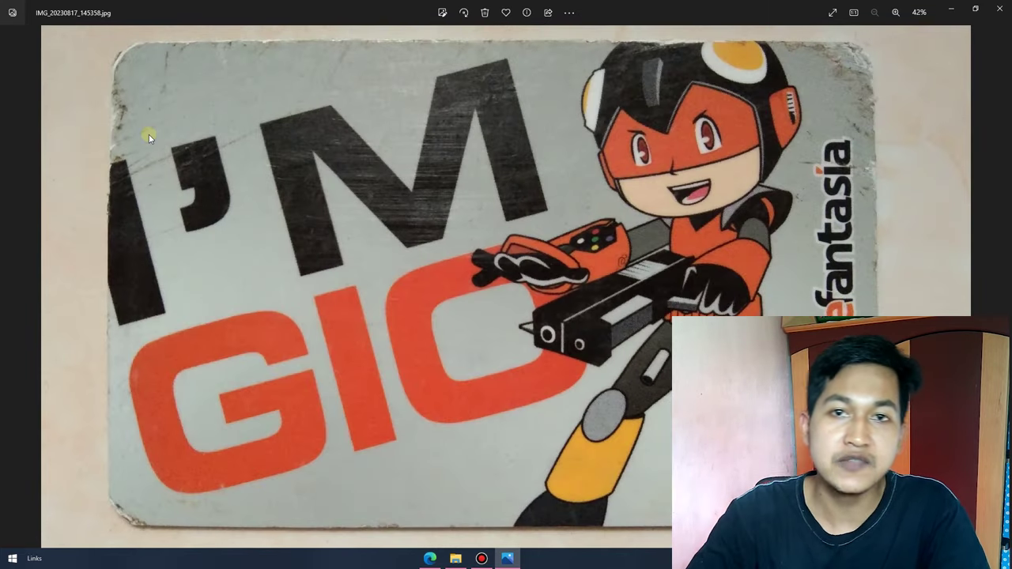